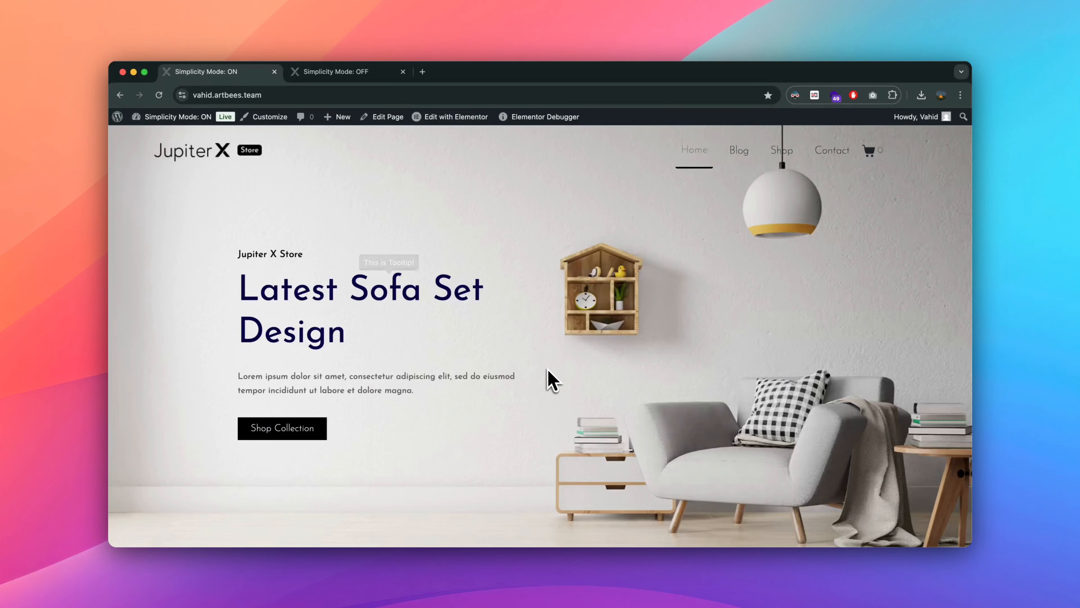
Open the site's Header template for editing from the Jupiter X Layout Builder.
mouse_move(179, 114)
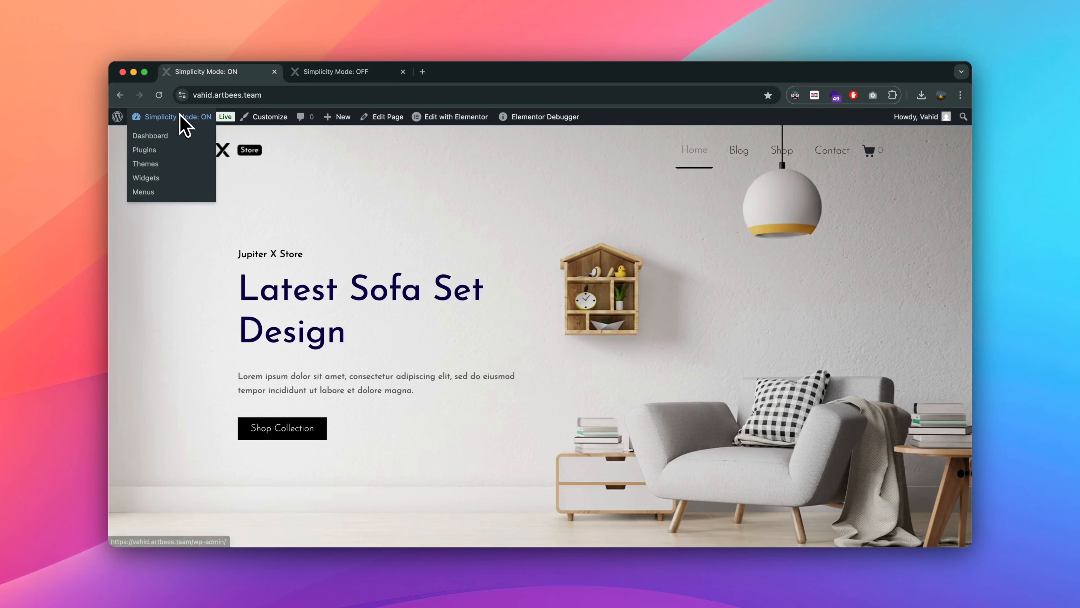
left_click(181, 115)
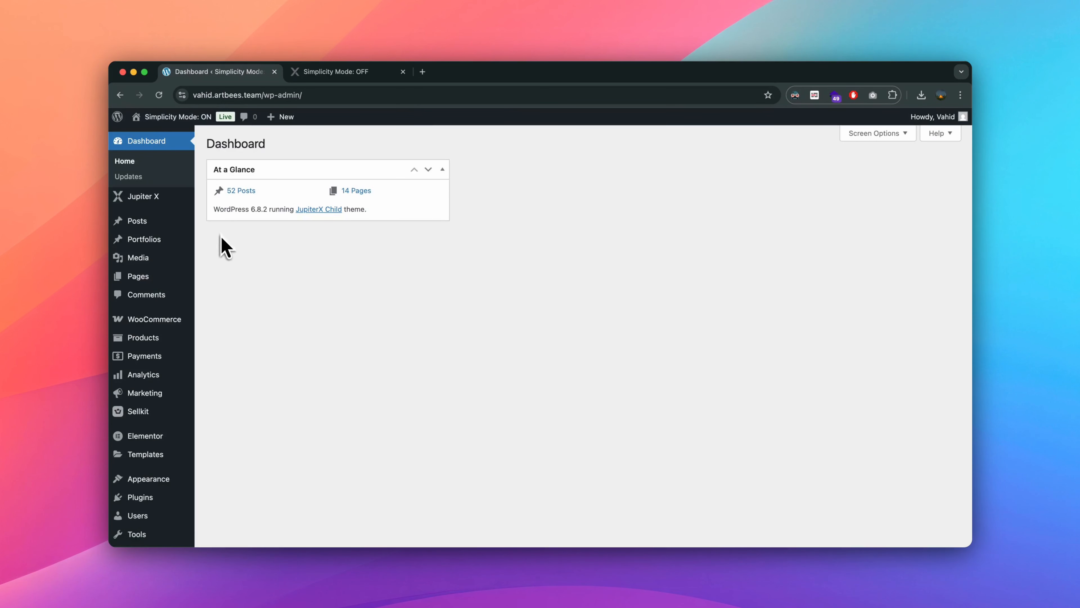
mouse_move(158, 195)
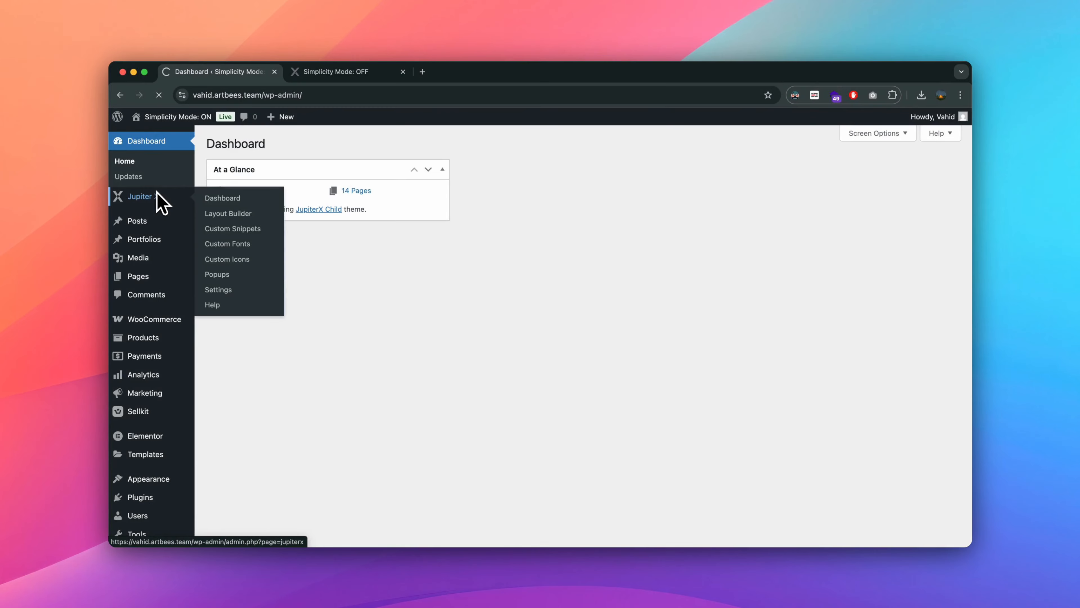
left_click(158, 195)
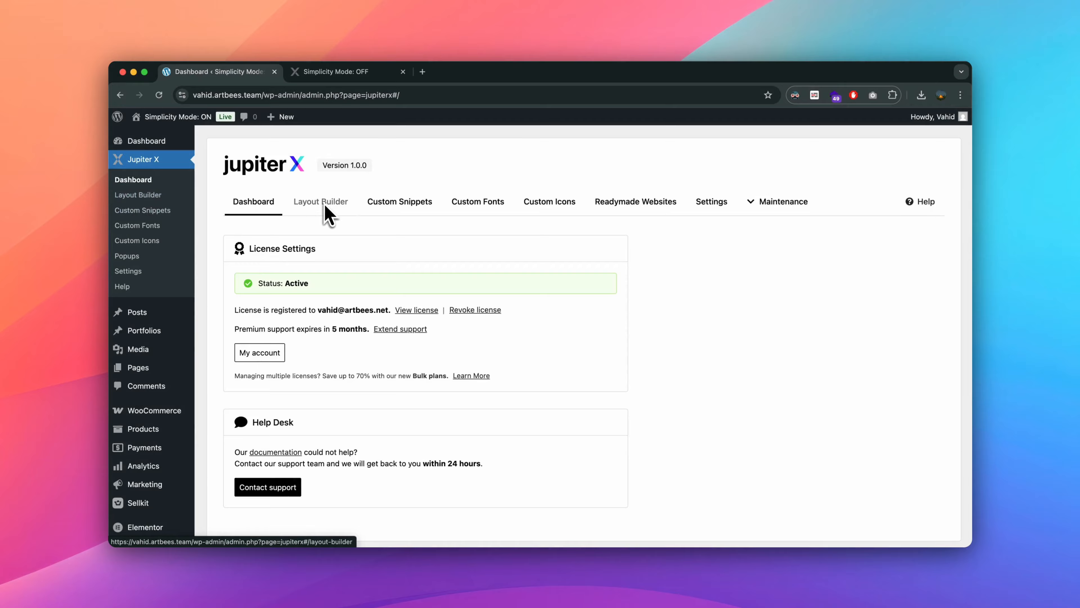
left_click(324, 204)
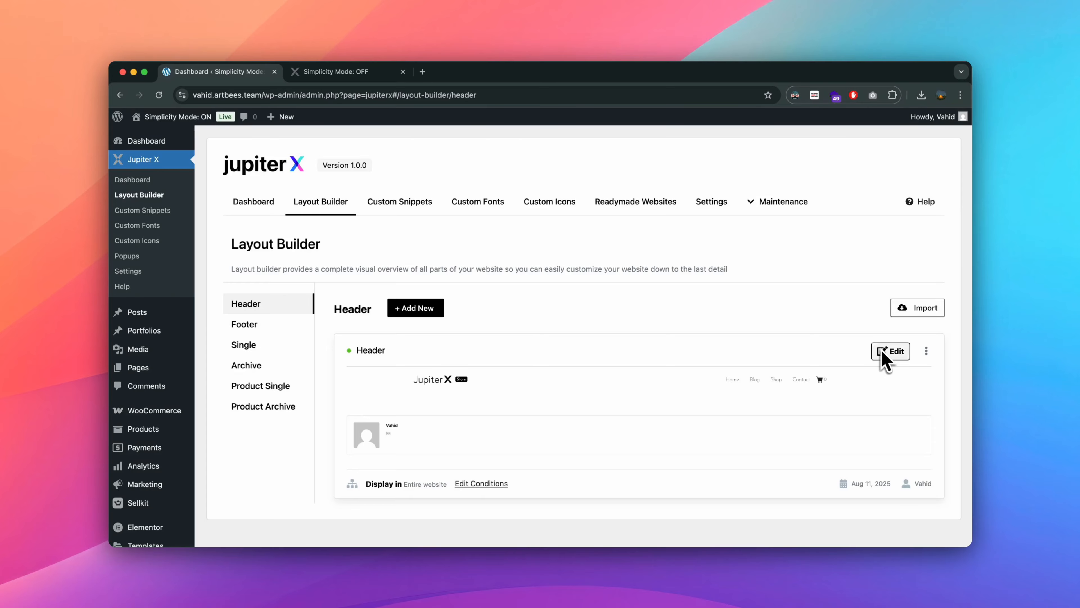
left_click(891, 351)
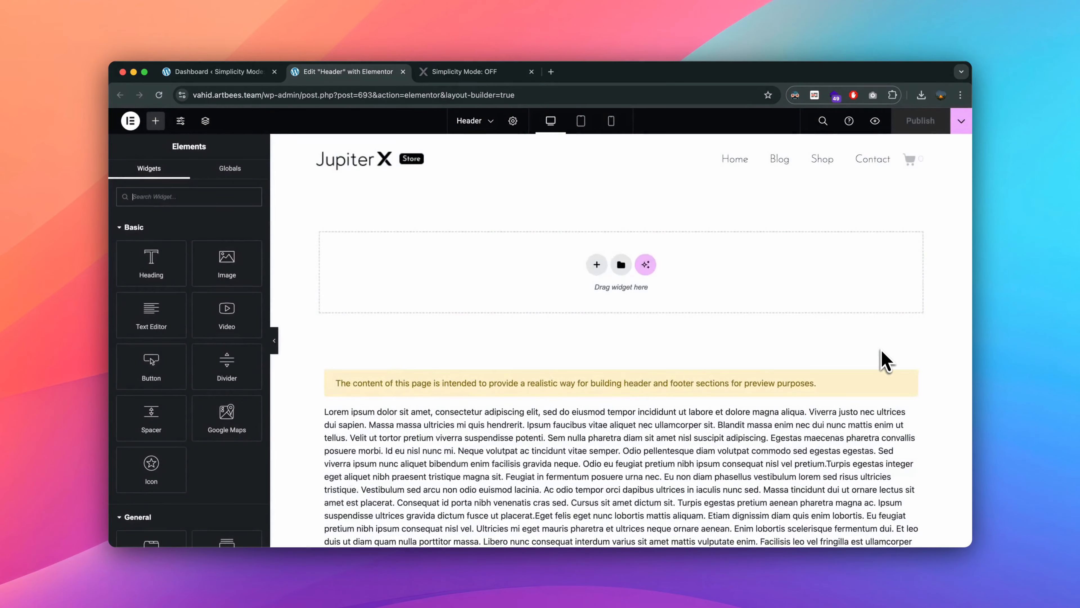
Add the Jupiter X (JX) Button widget to the header beside the store logo.
type("button")
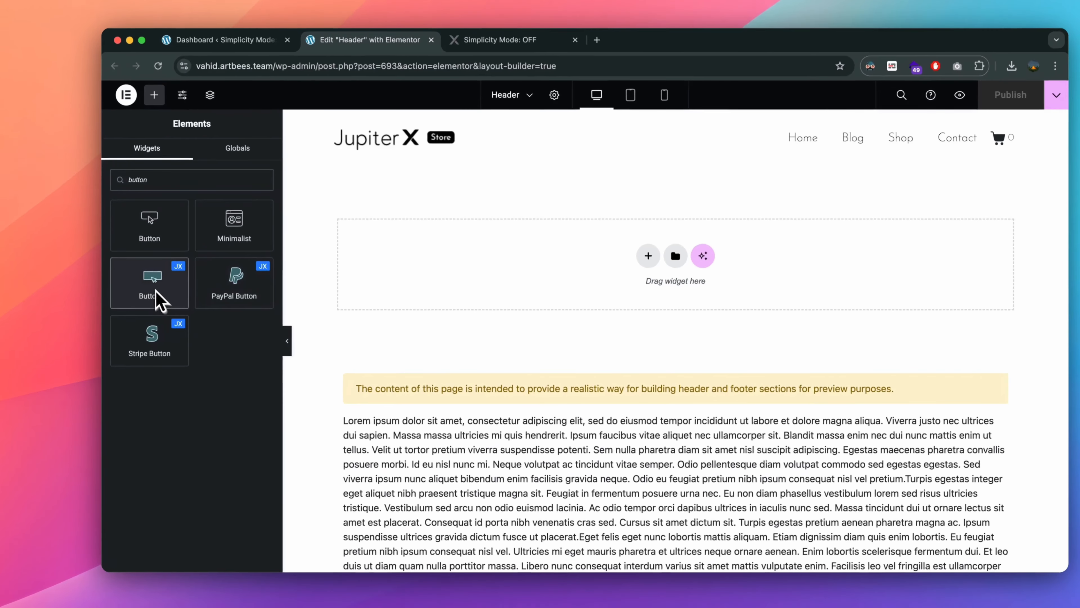
left_click_drag(153, 291, 385, 237)
left_click_drag(494, 187, 568, 81)
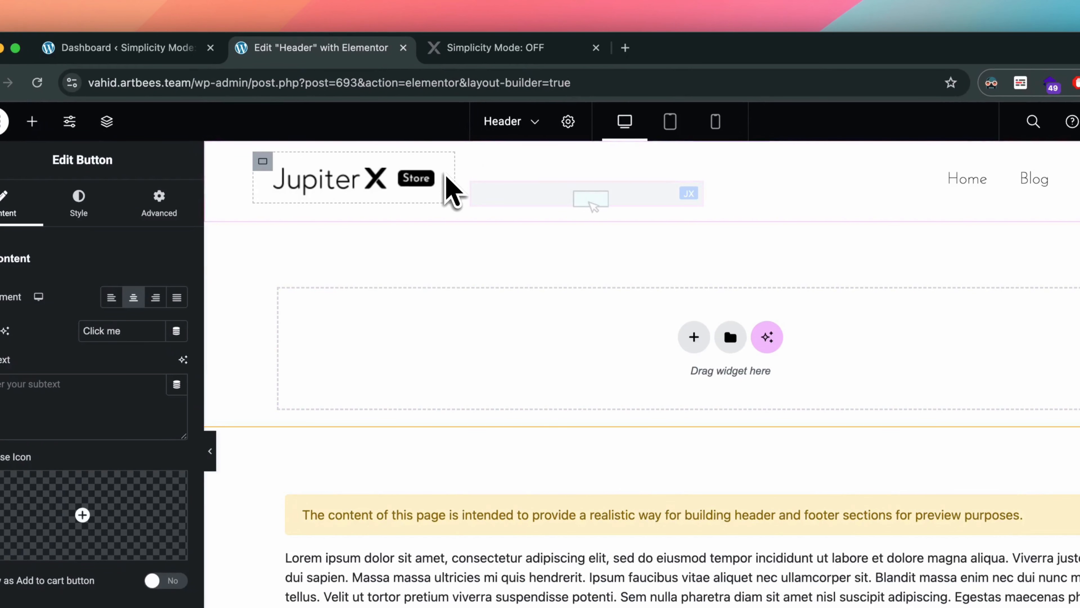
left_click_drag(446, 177, 451, 186)
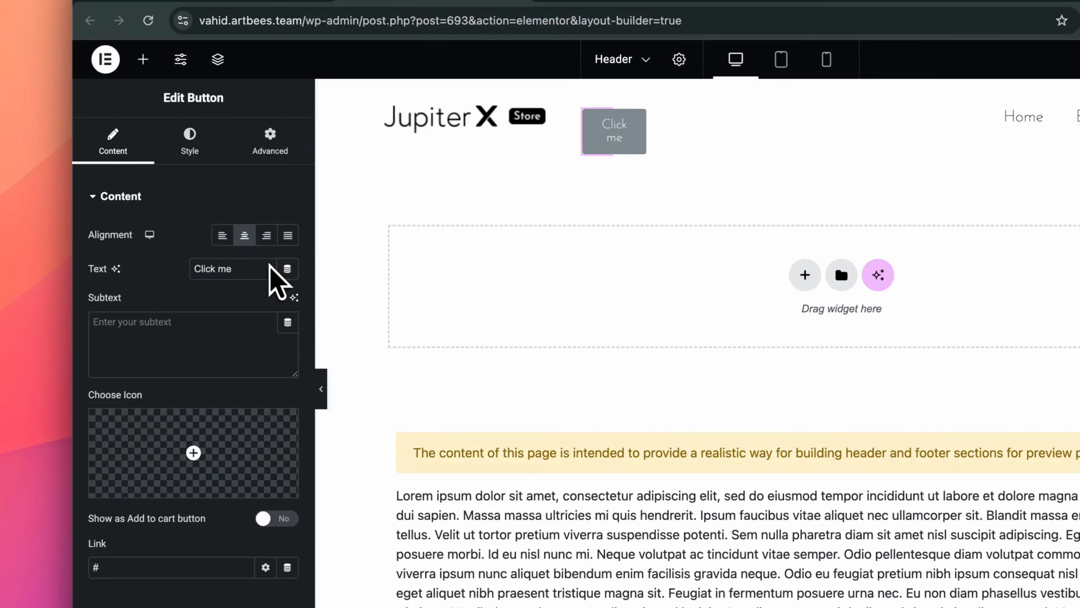
Clear the new button's text.
left_click(269, 265)
key("super+a")
key("BackSpace")
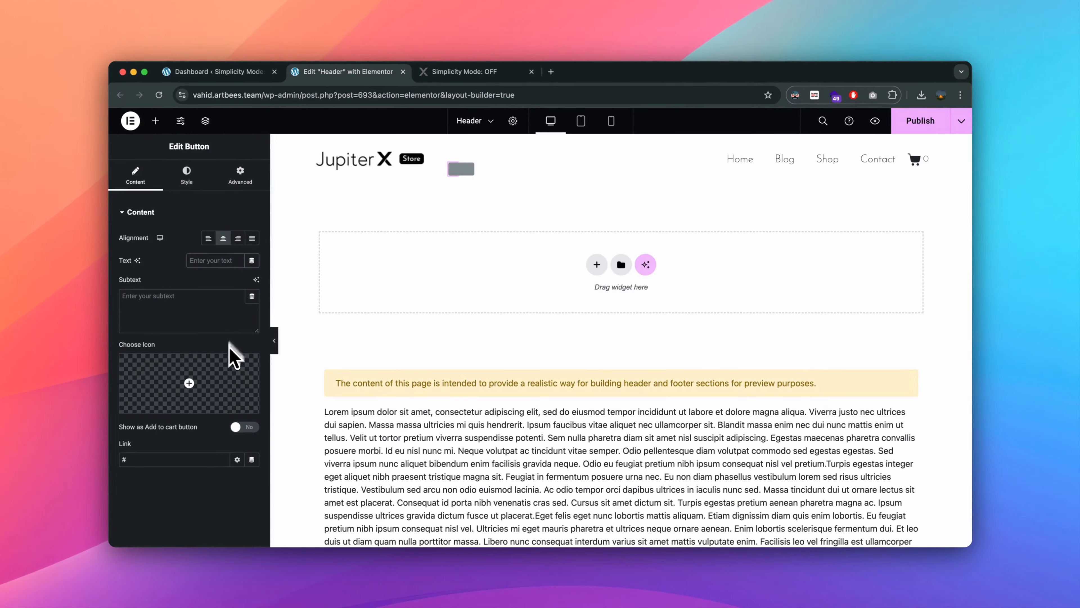
Insert the Arrow up icon from the icon library into the button and set its link to #go-to-top.
mouse_move(220, 394)
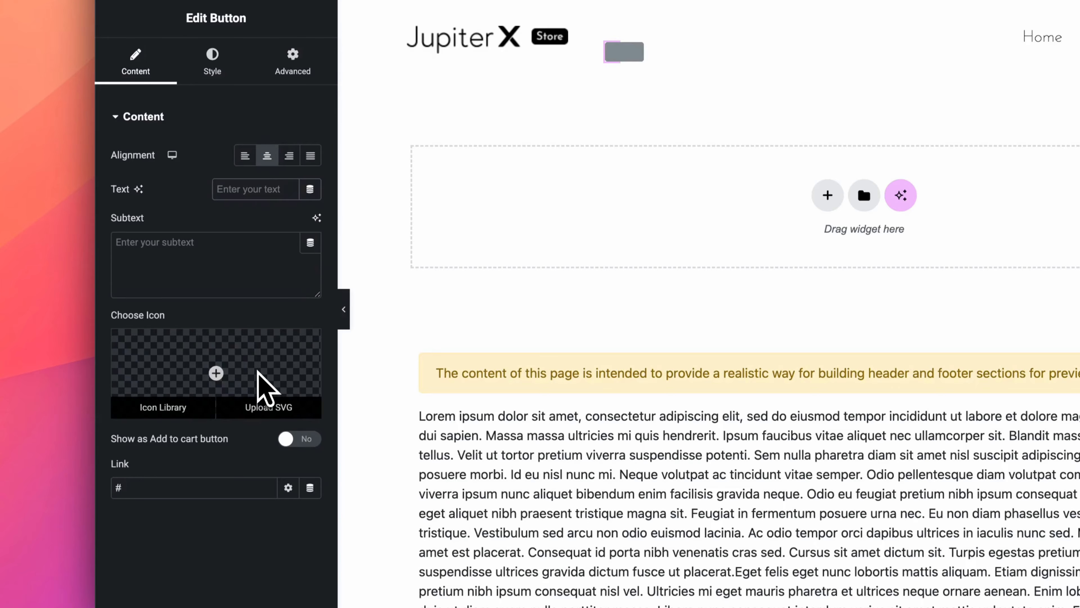
left_click(258, 377)
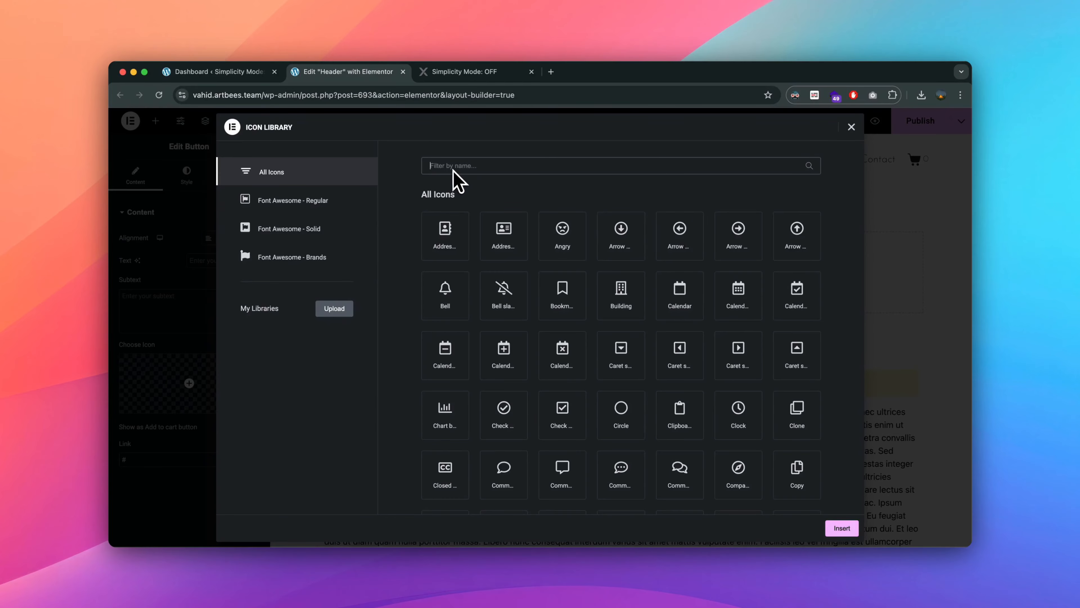
type("up")
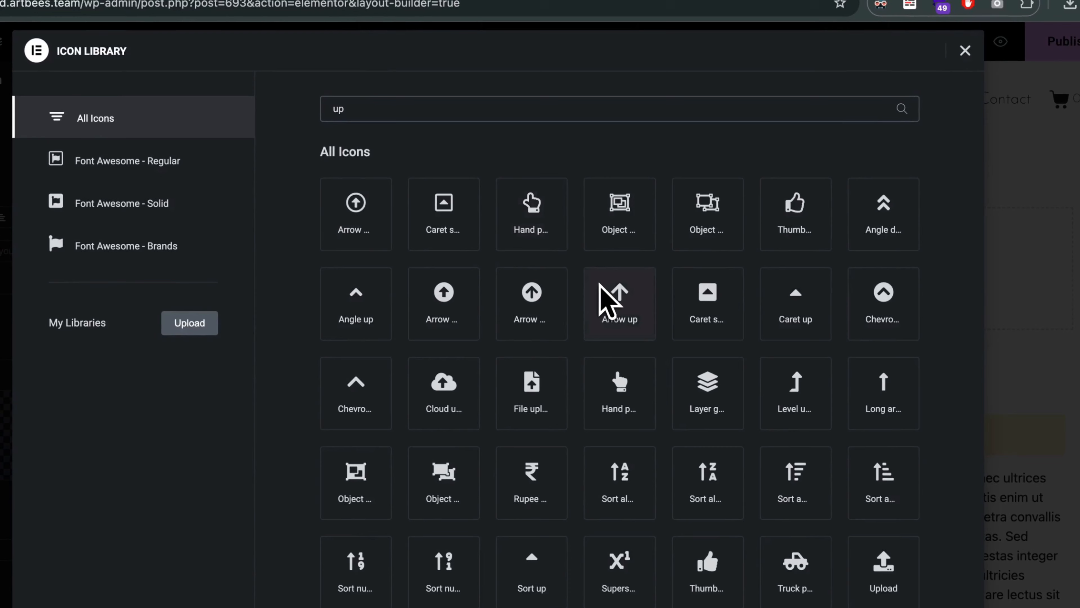
left_click(606, 298)
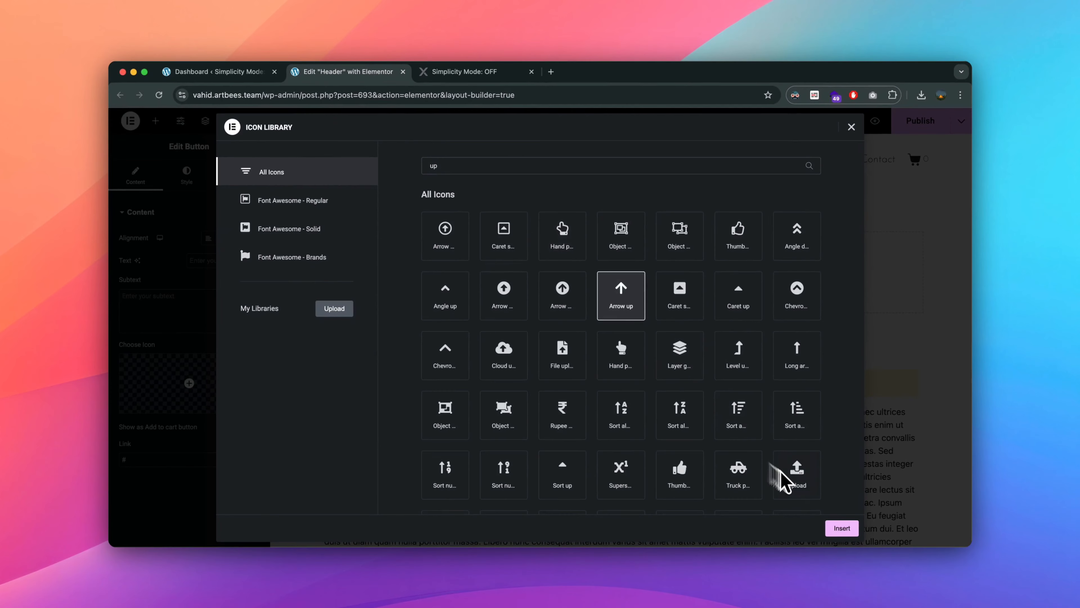
left_click(842, 528)
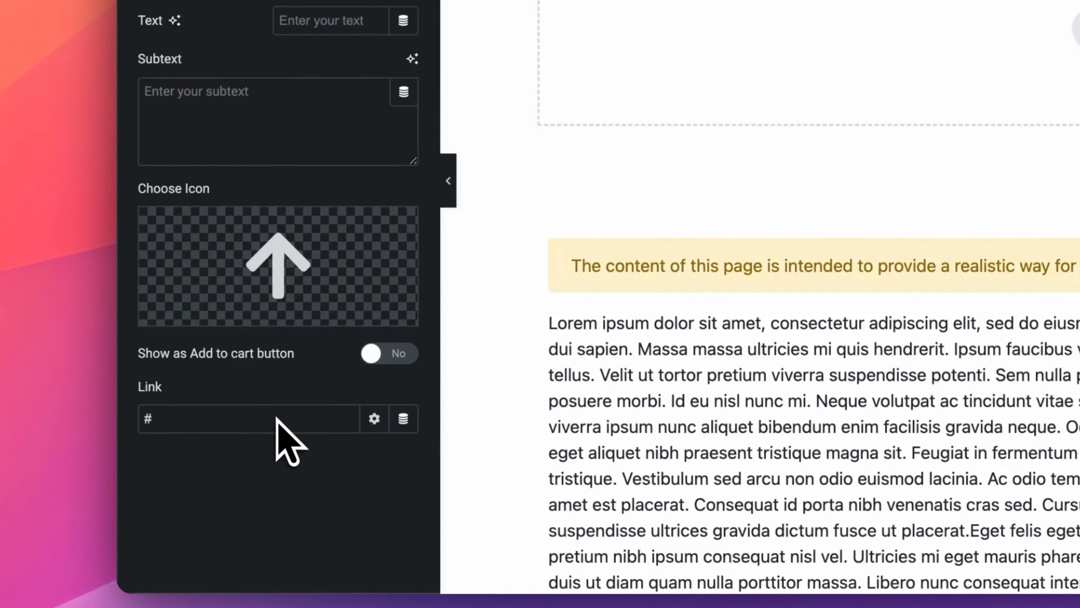
left_click(277, 418)
type("go-to-top")
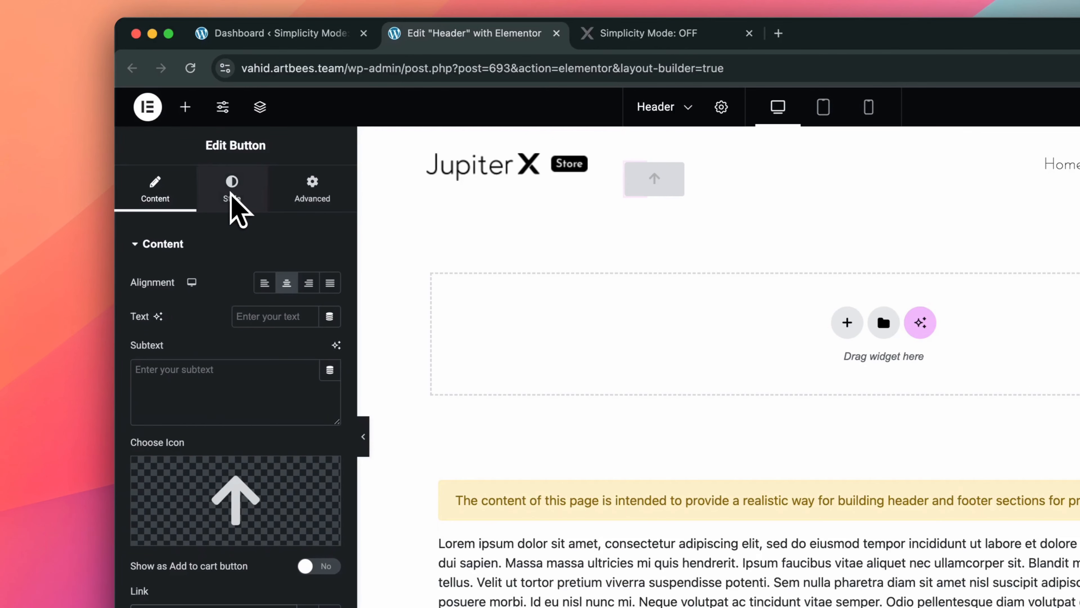
Set the button container's width and height to 60 px each.
left_click(231, 194)
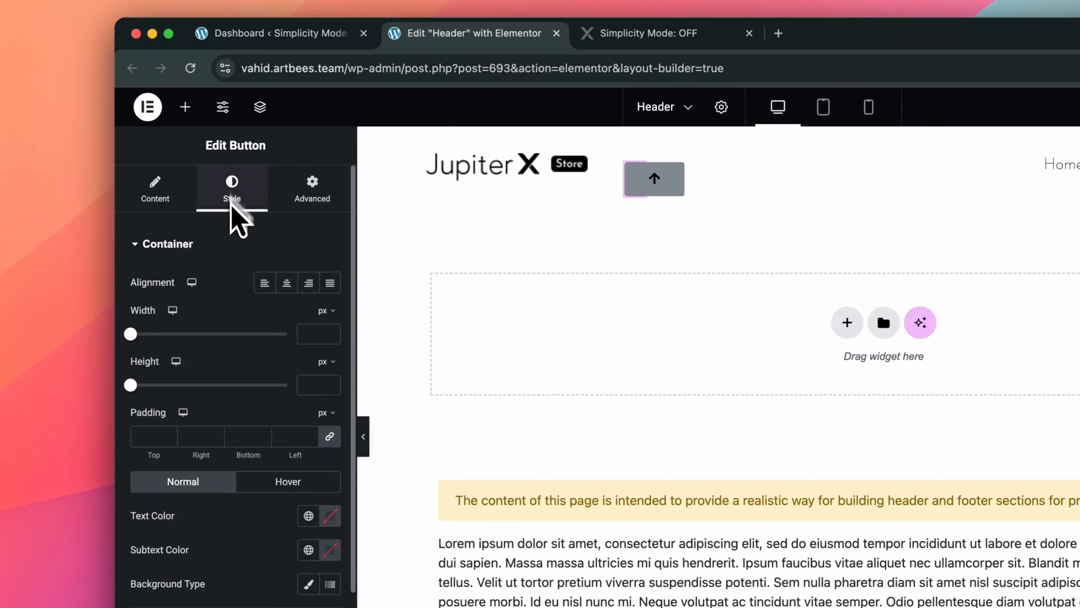
left_click(314, 334)
type("60")
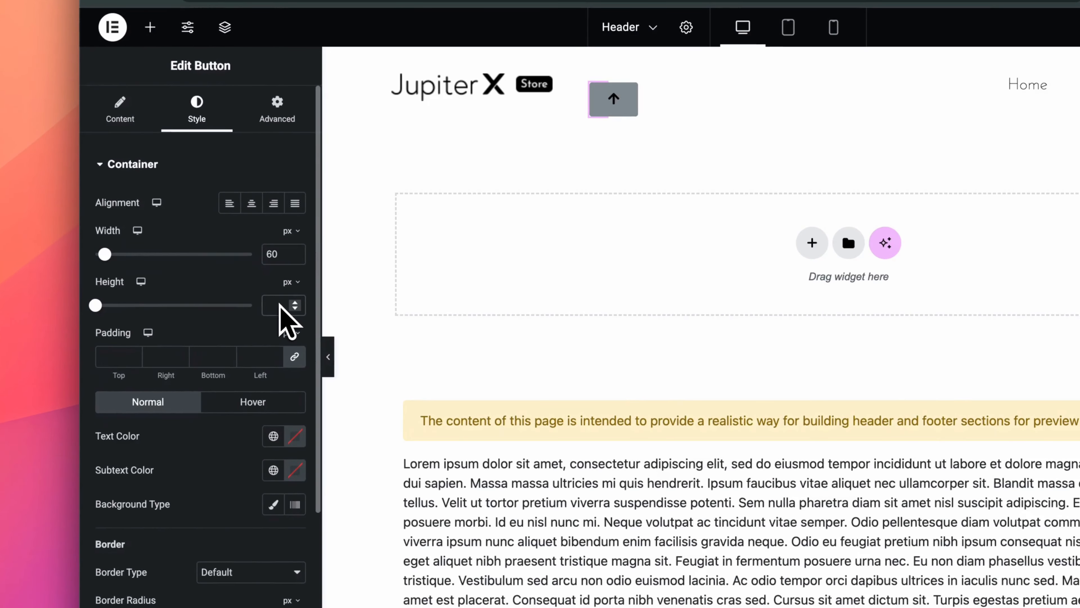
left_click(280, 304)
type("60")
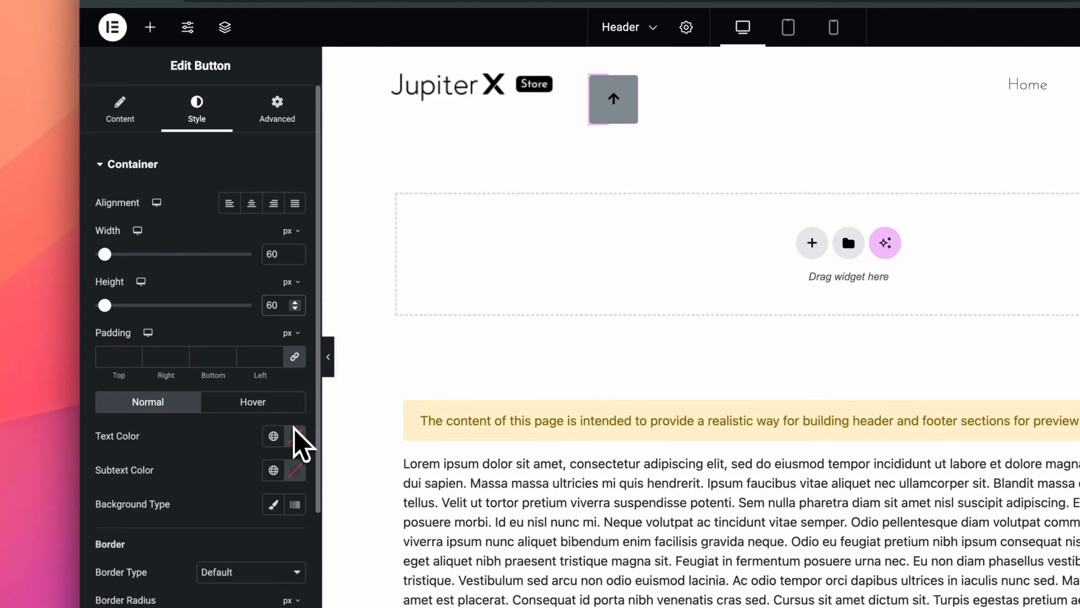
Set the button's normal text color to white (#FFFFFF).
left_click(295, 434)
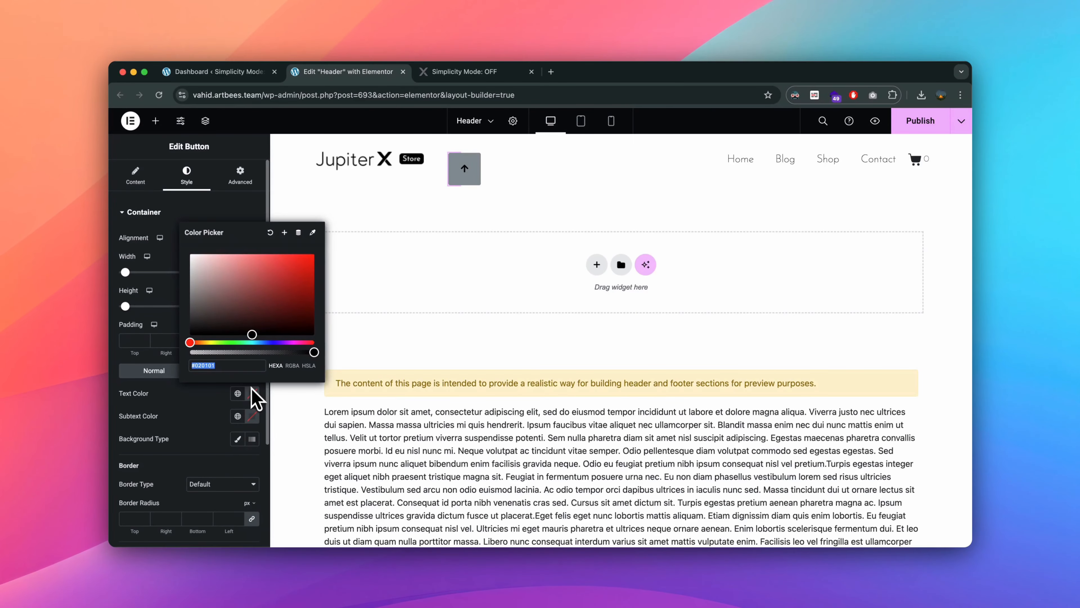
left_click_drag(234, 326, 191, 252)
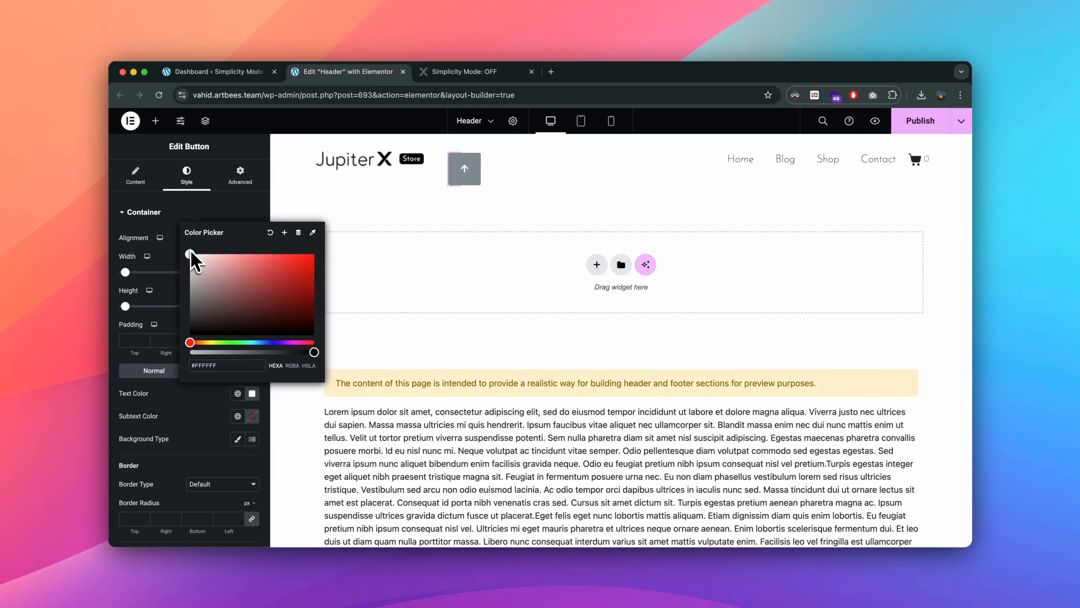
left_click(200, 415)
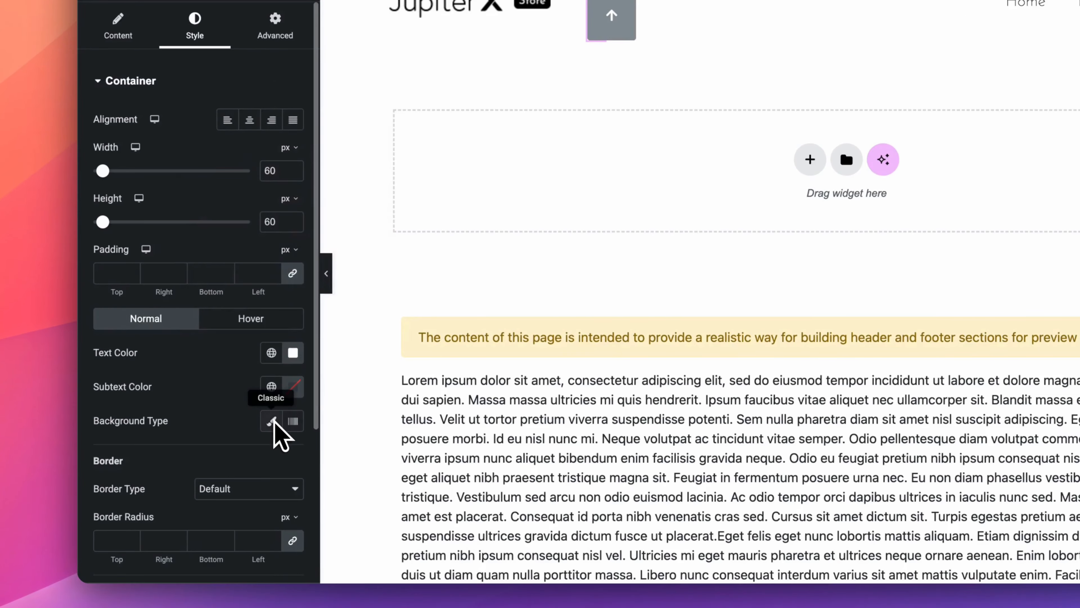
Give the button a Classic background in near-black (#0B0B0B).
left_click(271, 421)
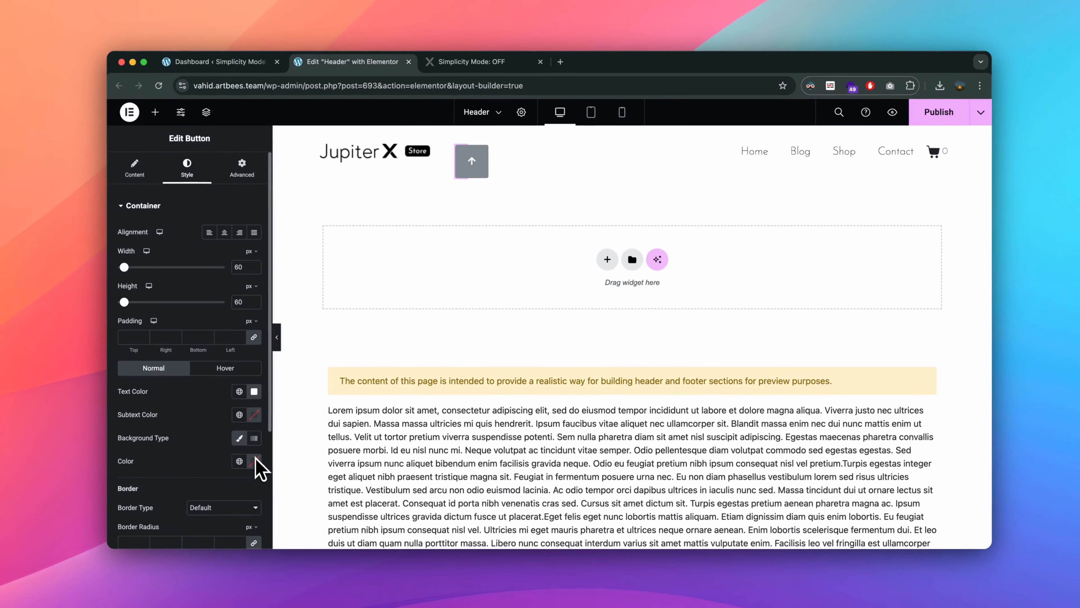
left_click(292, 455)
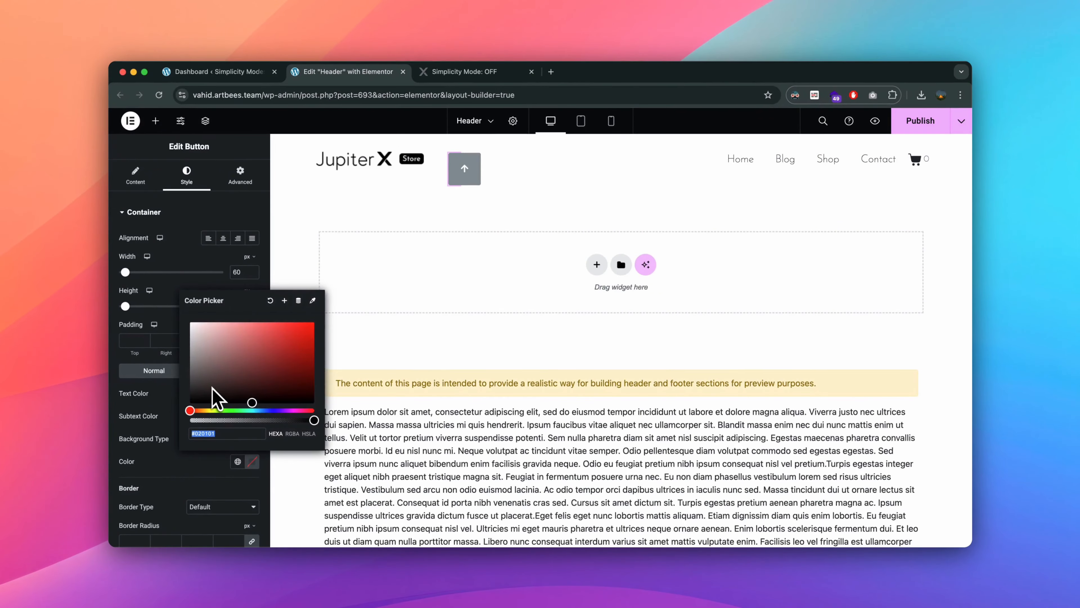
left_click_drag(211, 392, 191, 400)
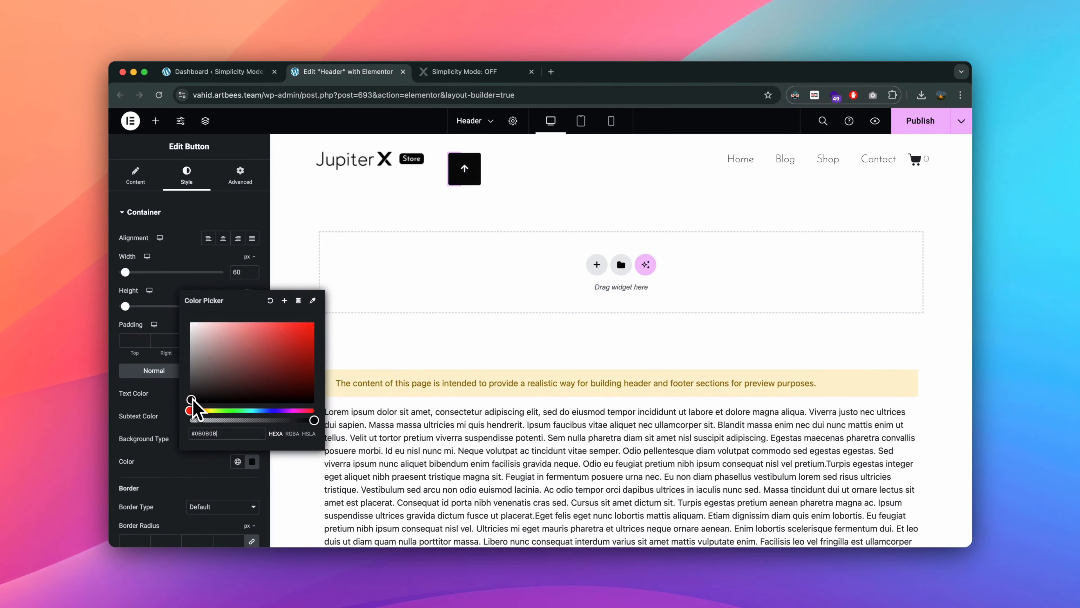
left_click(175, 464)
Round the button into a circle with a border radius of 40 px on all corners.
scroll(175, 464, "down", 3)
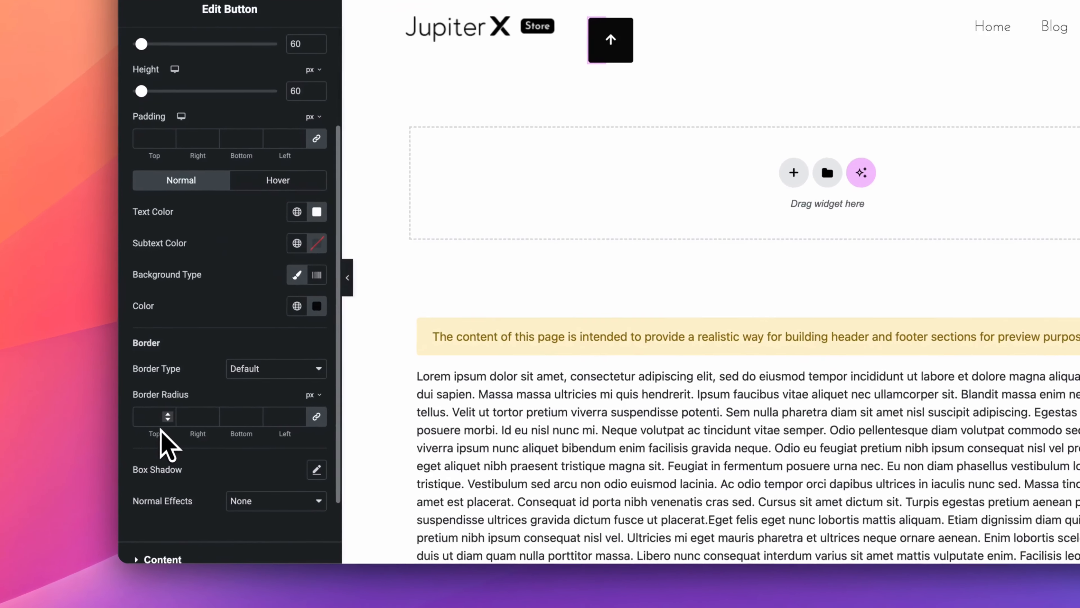
left_click_drag(159, 430, 181, 431)
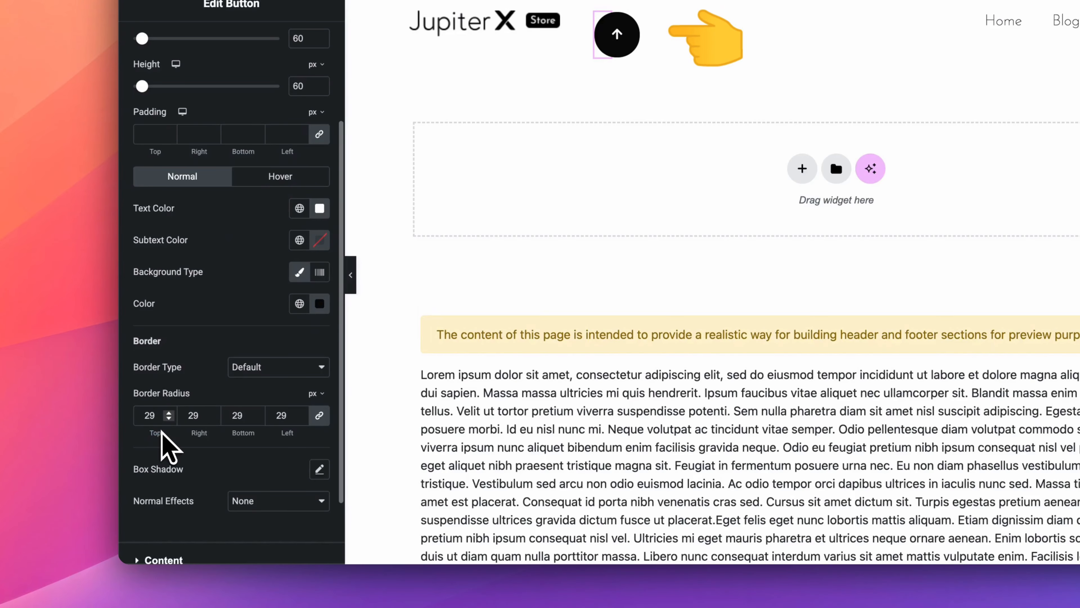
left_click_drag(160, 431, 176, 438)
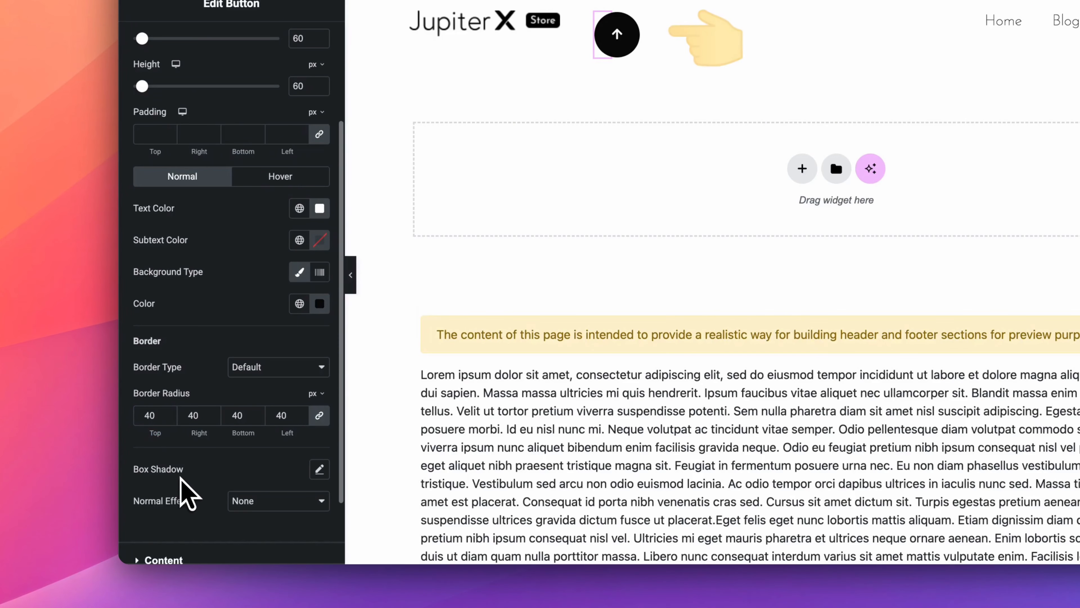
Try the animated gradient on the button with its direction set to Up, and switch the gradient off again.
scroll(178, 472, "down", 3)
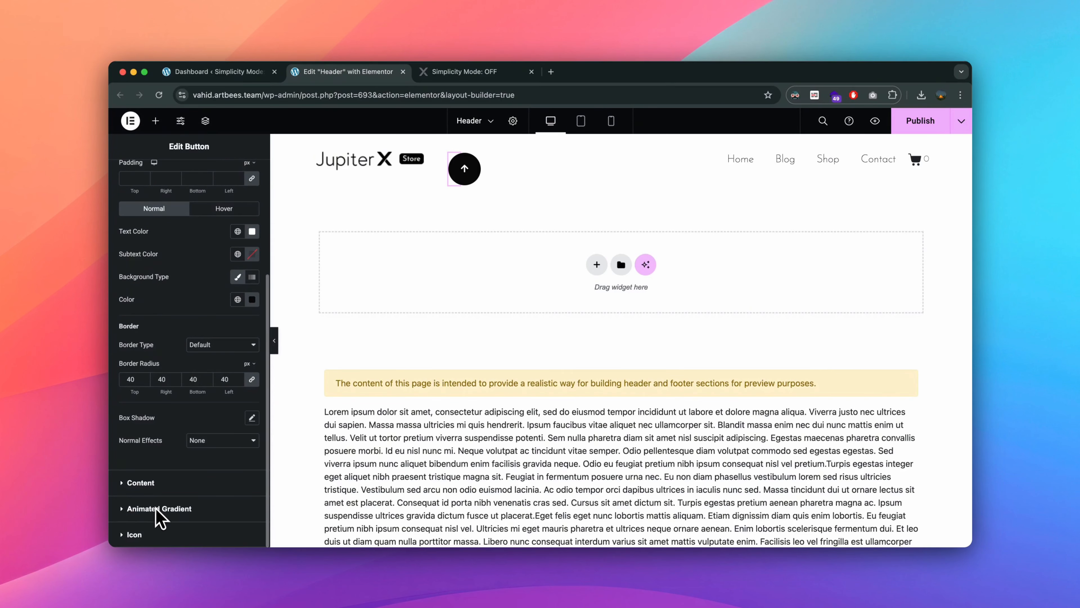
left_click(156, 508)
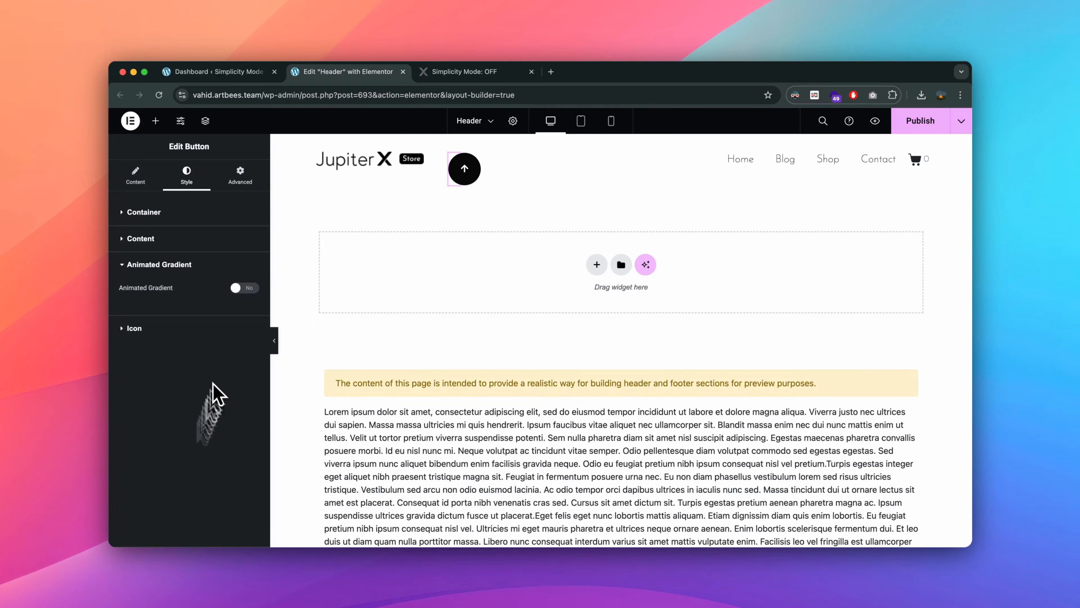
left_click(246, 290)
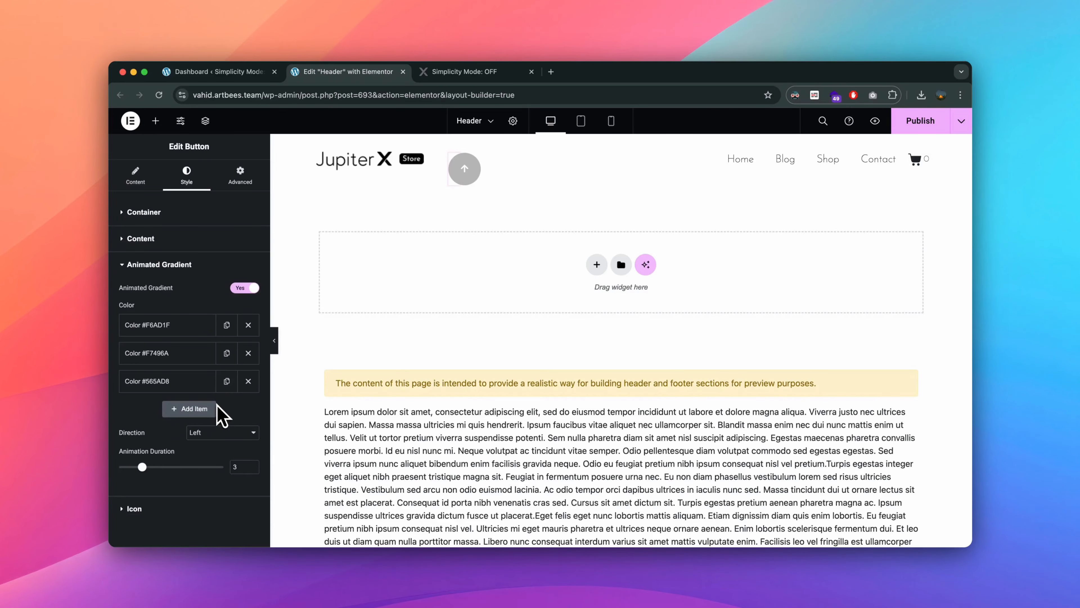
left_click(216, 433)
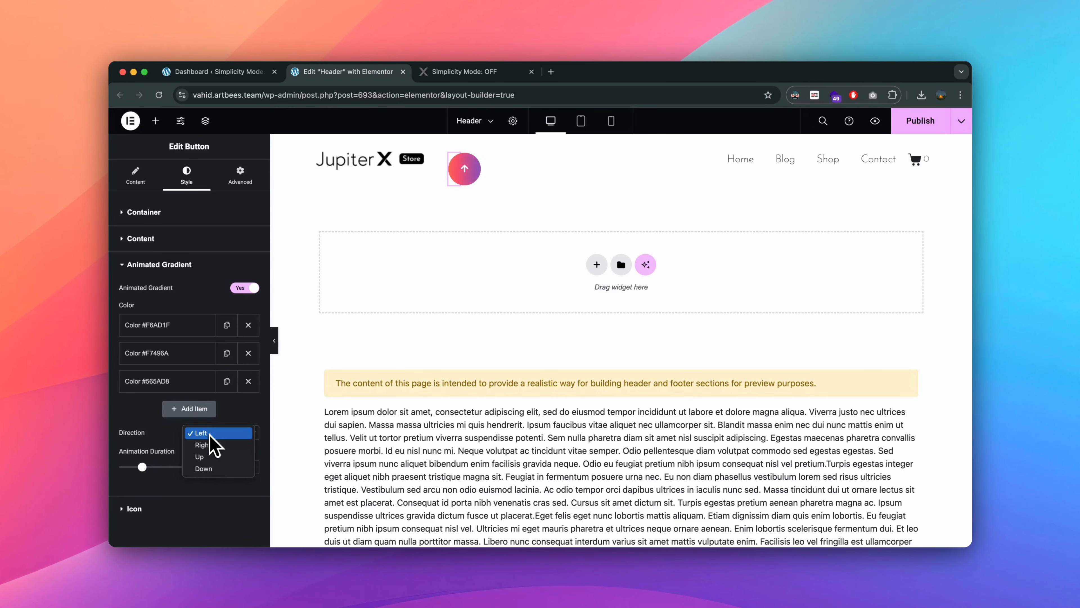
left_click(213, 457)
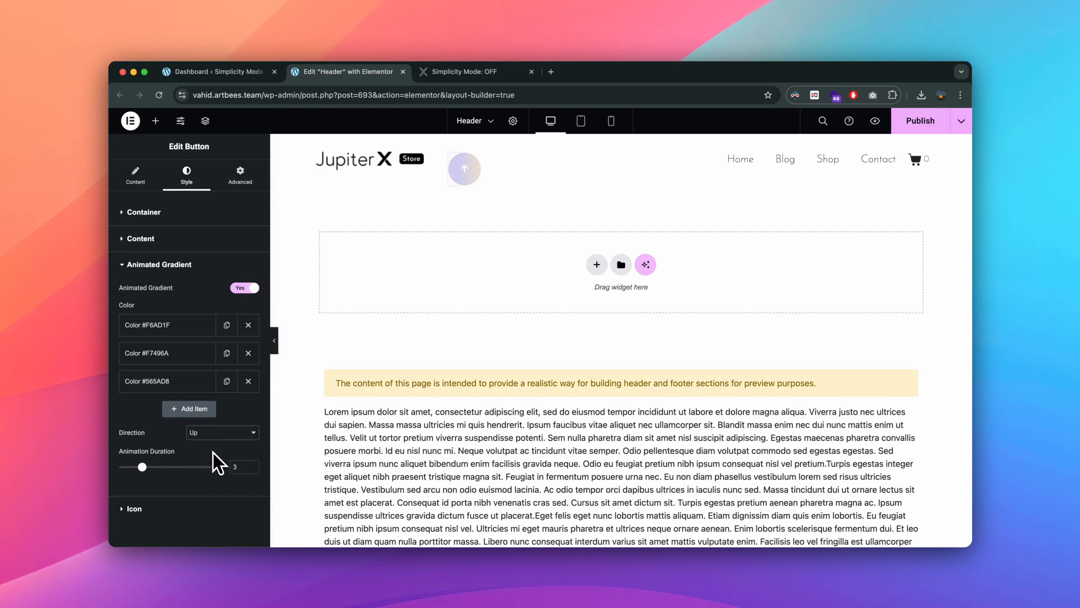
left_click(254, 289)
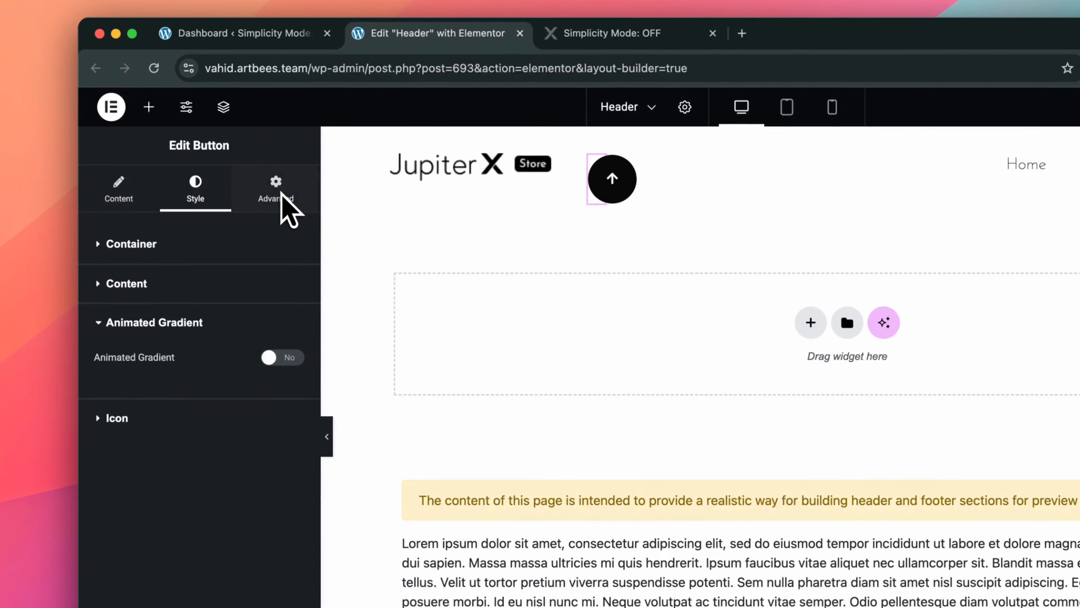
Set the button's Z-Index to 999 in its advanced layout settings.
left_click(282, 195)
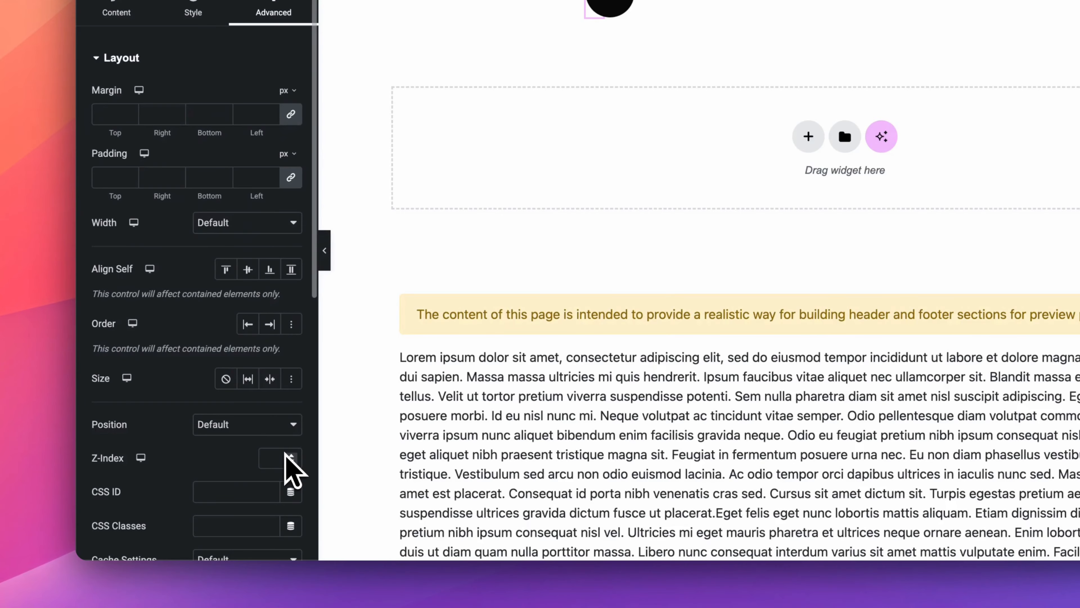
left_click(284, 454)
type("999")
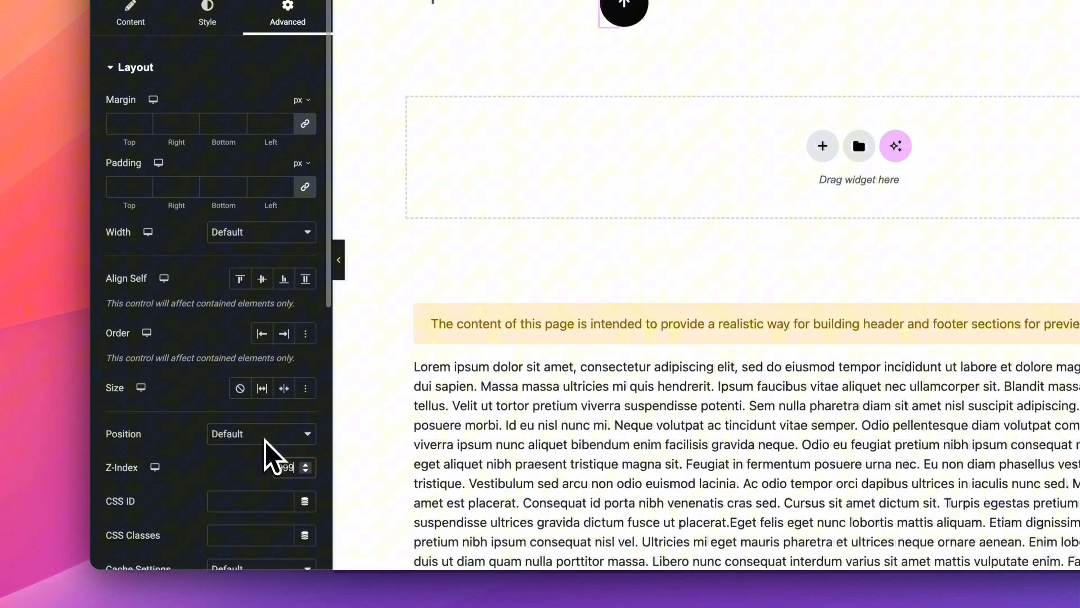
Give the button a Fixed position with horizontal orientation Right and vertical orientation Bottom.
left_click(264, 437)
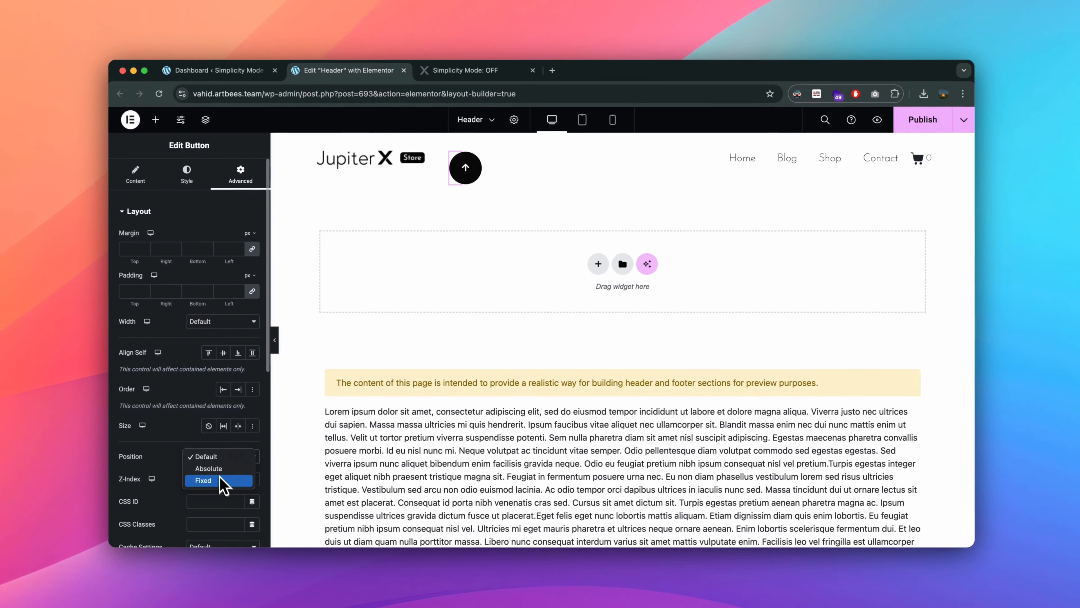
left_click(258, 466)
scroll(223, 488, "down", 4)
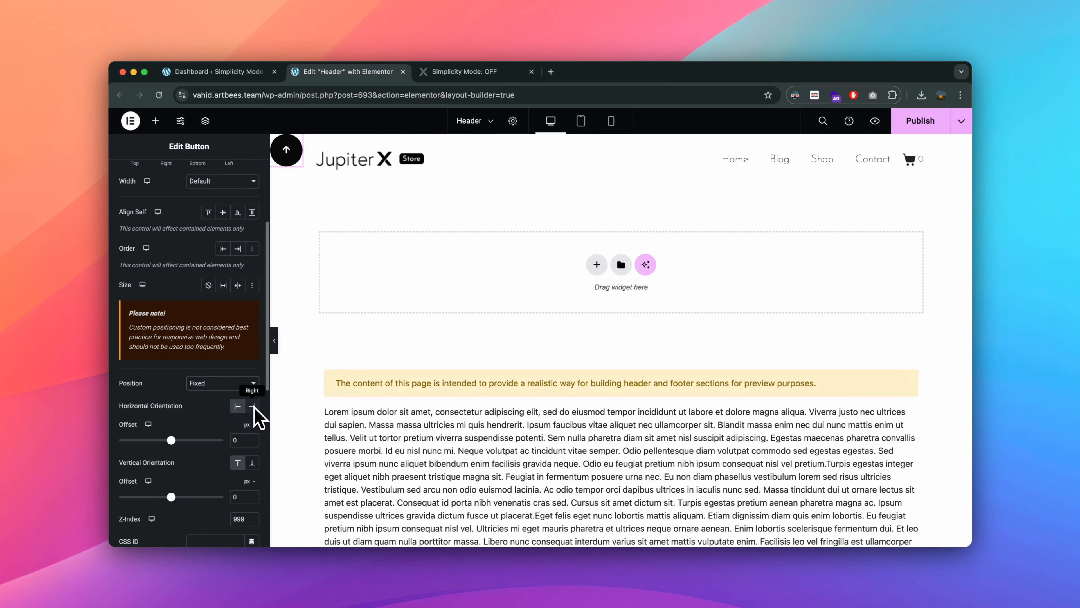
left_click(253, 406)
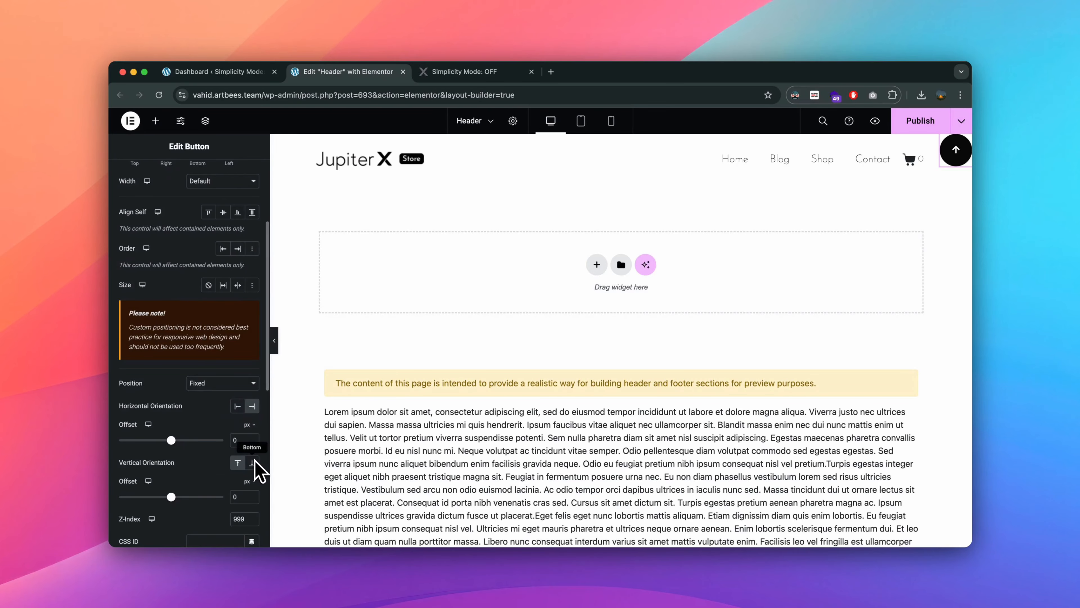
left_click(254, 463)
Set both the horizontal and vertical offsets of the button to 35 px.
scroll(256, 464, "down", 1)
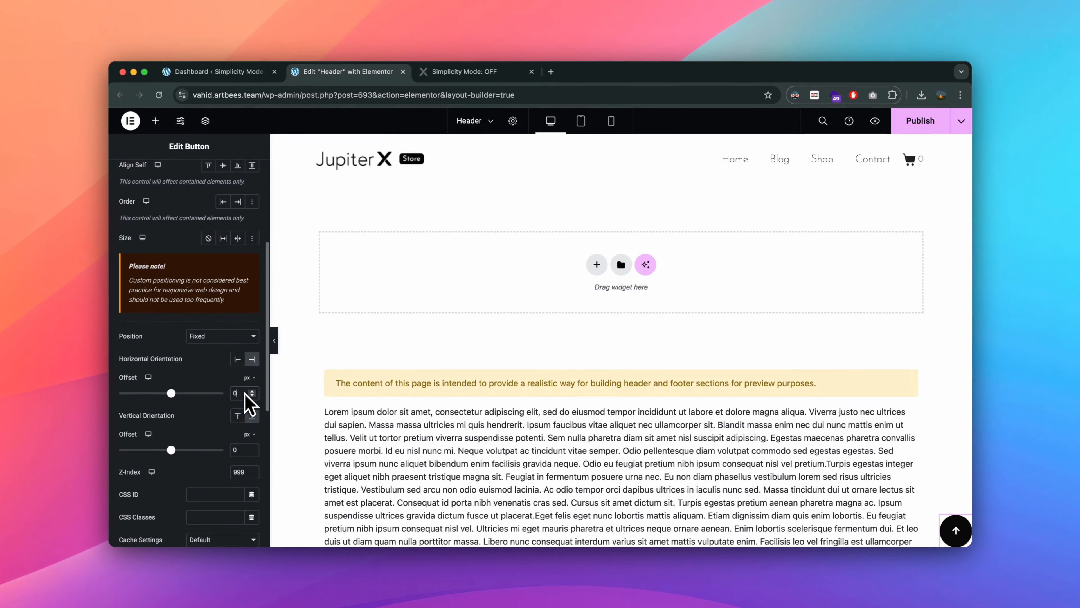
type("35")
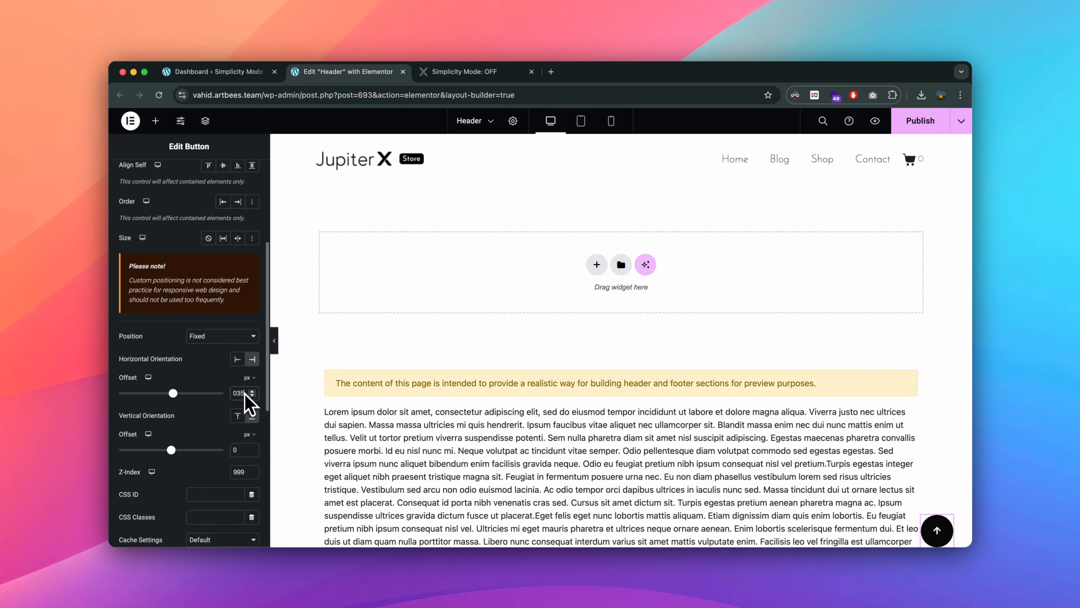
left_click(245, 451)
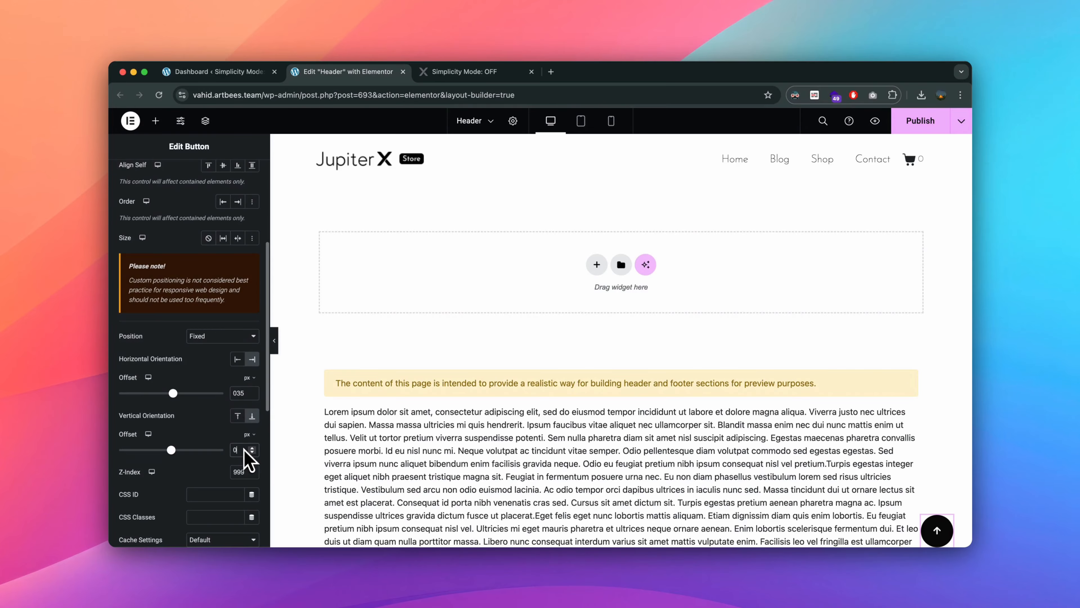
type("35")
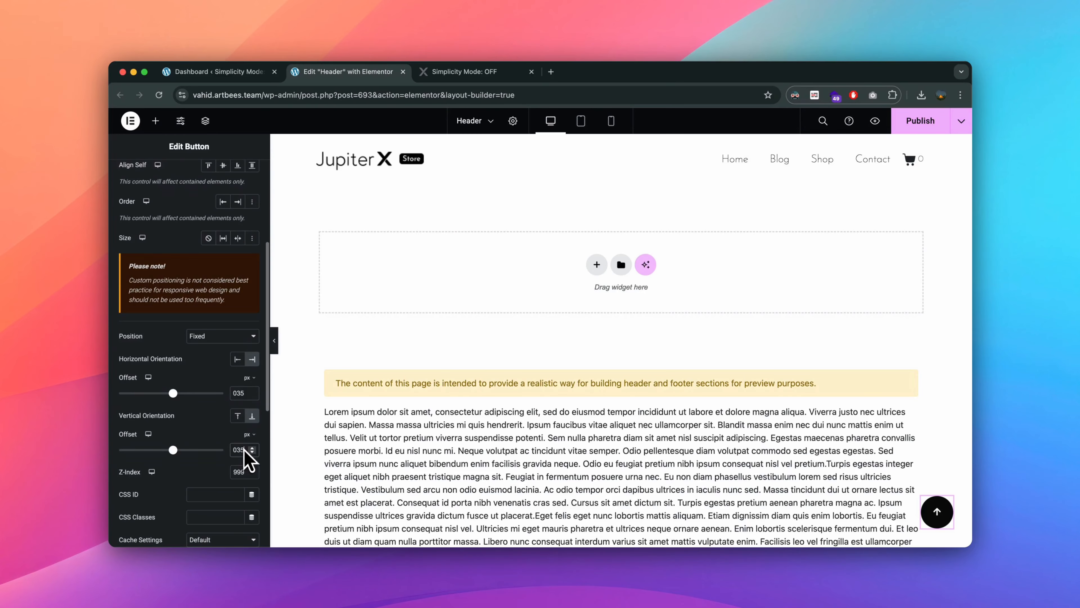
Enable the button's scrolling effects and add a Vertical Scroll effect with a speed of 3.
scroll(246, 457, "down", 2)
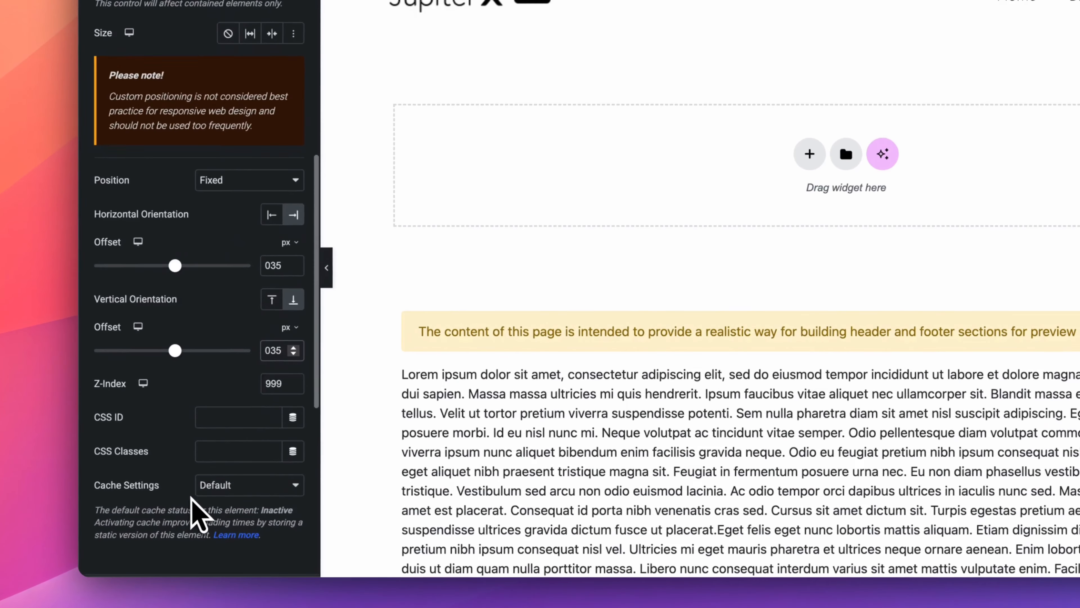
scroll(189, 500, "down", 5)
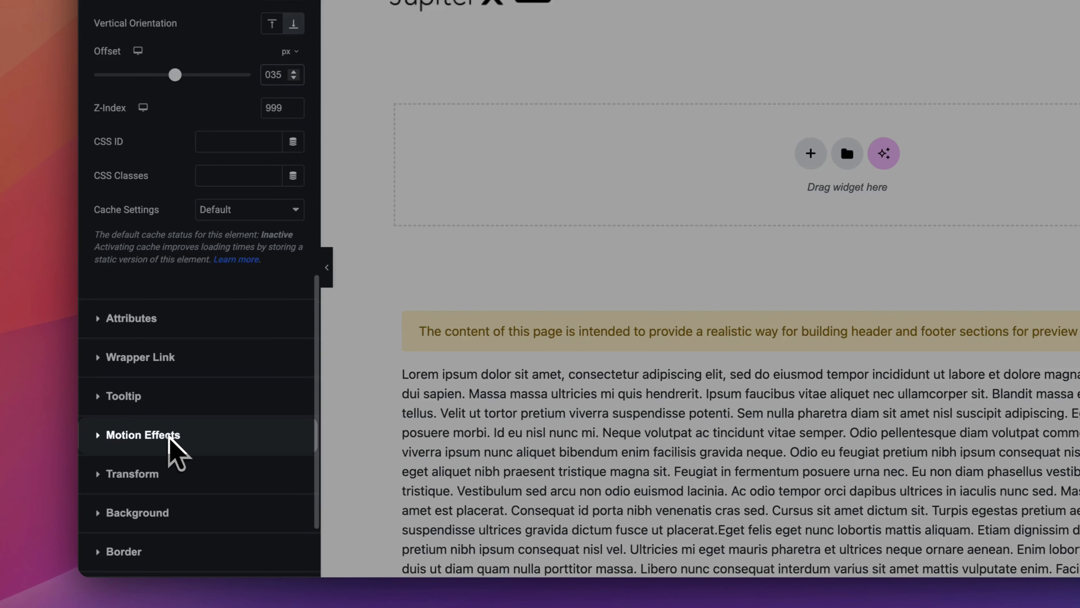
left_click(170, 438)
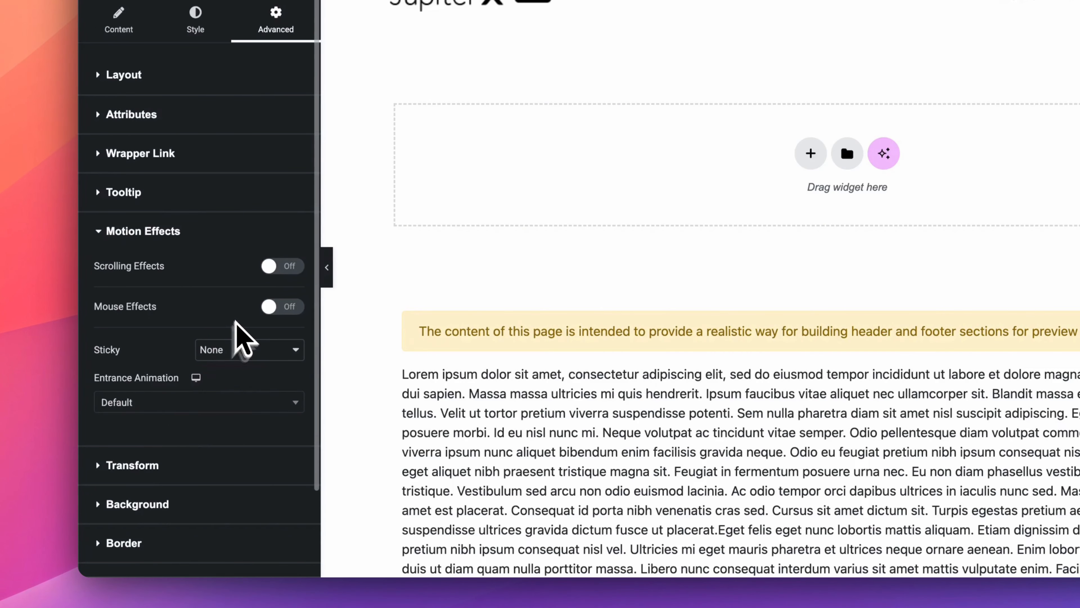
left_click(280, 266)
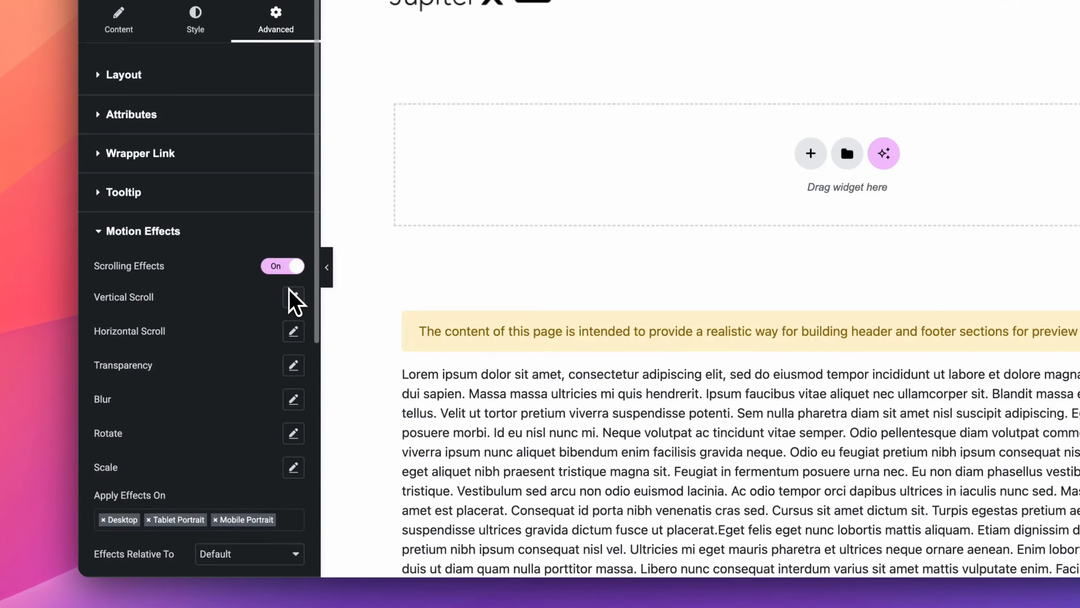
left_click(294, 298)
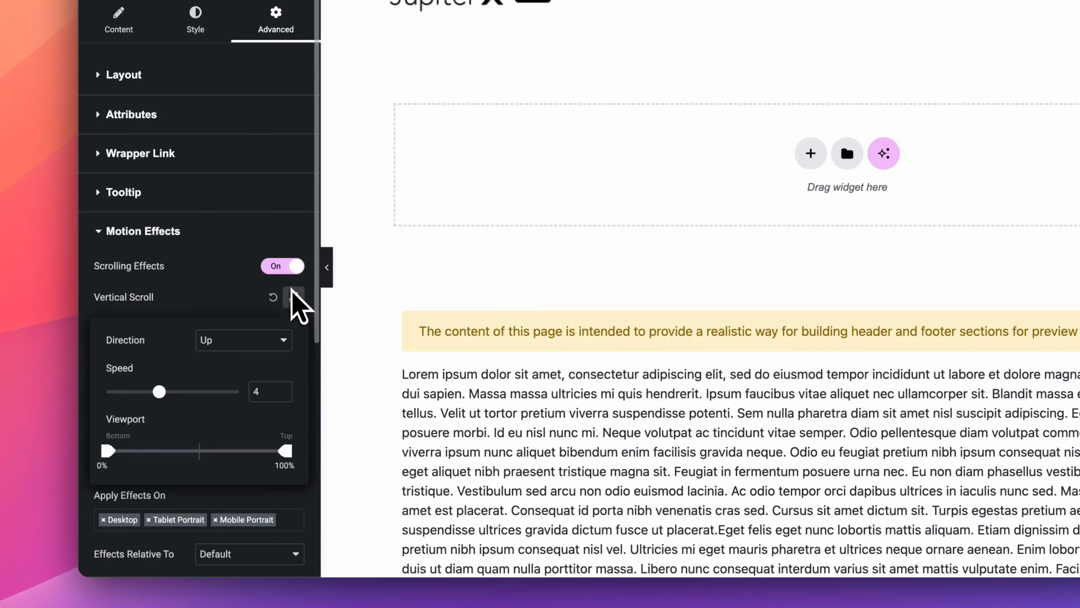
left_click(262, 386)
key("BackSpace")
type("3")
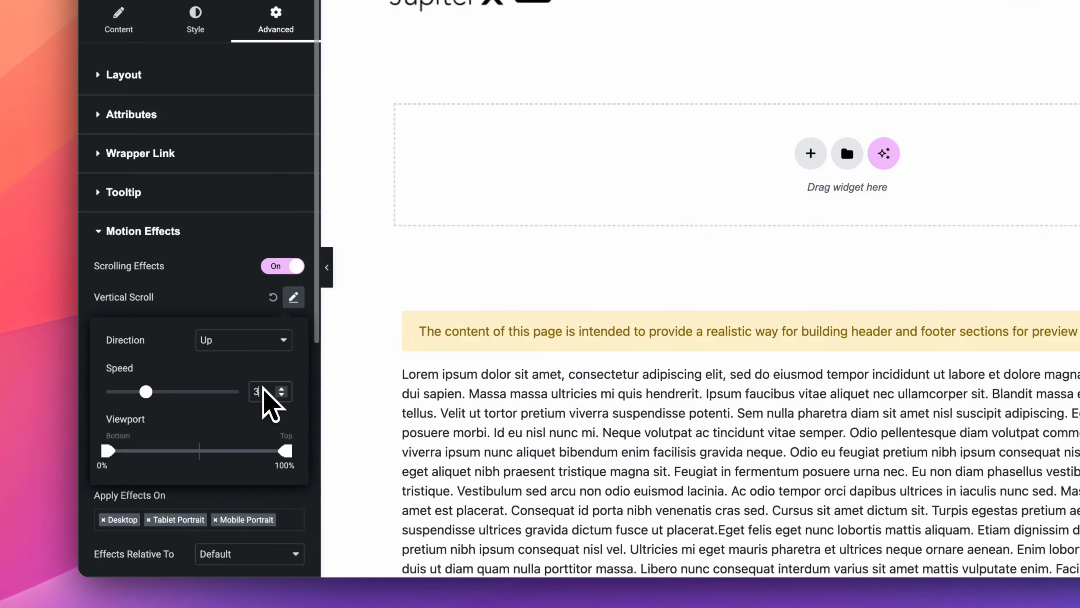
Limit the Vertical Scroll effect's viewport range to 17%–50% and test it by scrolling the page preview.
left_click_drag(286, 456, 195, 468)
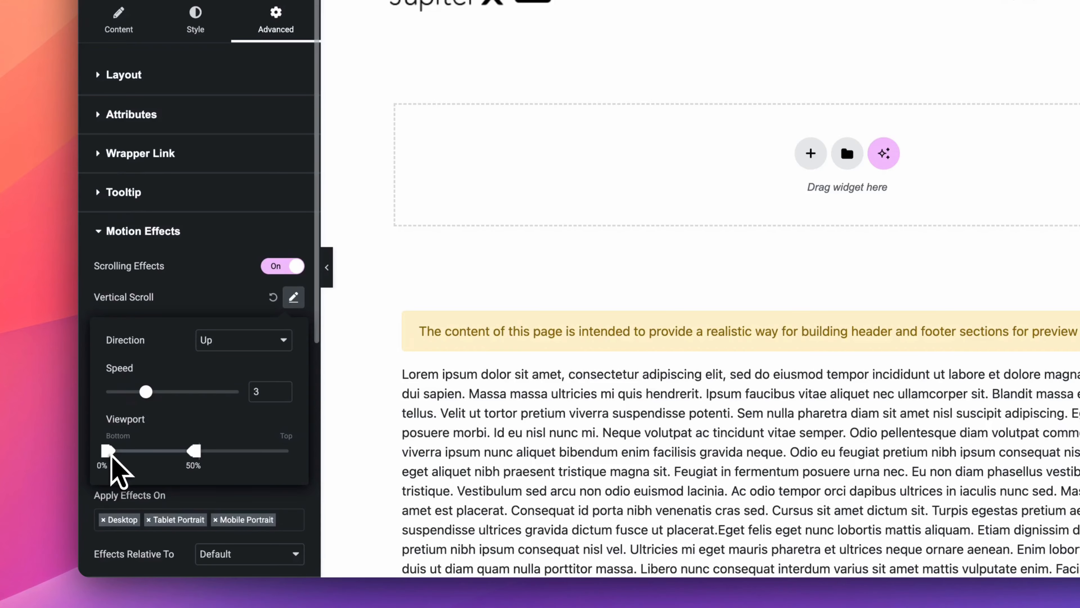
left_click_drag(110, 452, 140, 466)
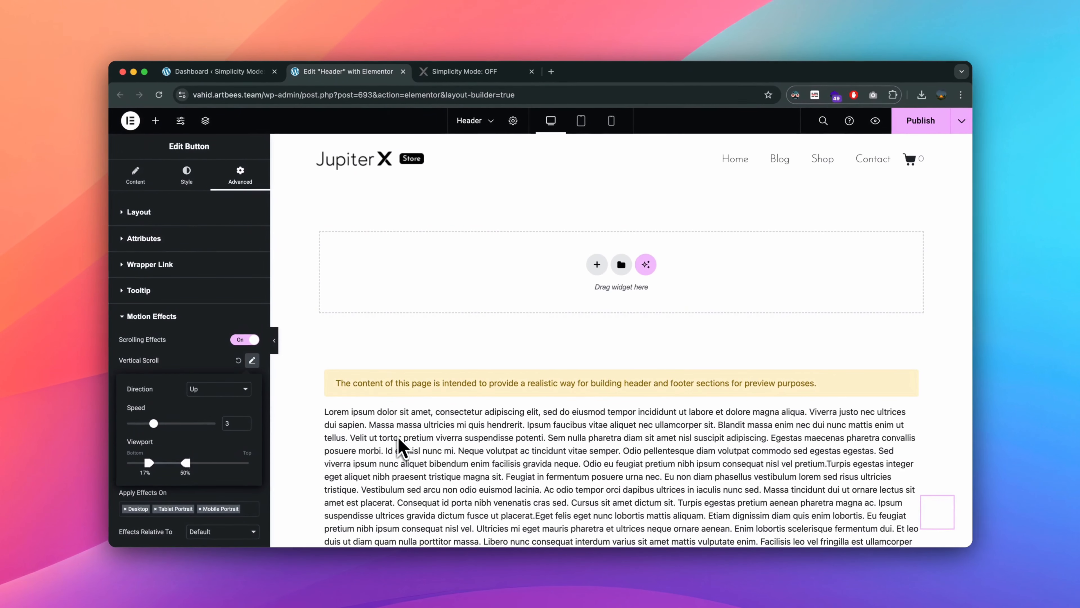
scroll(515, 414, "down", 1)
scroll(402, 447, "down", 10)
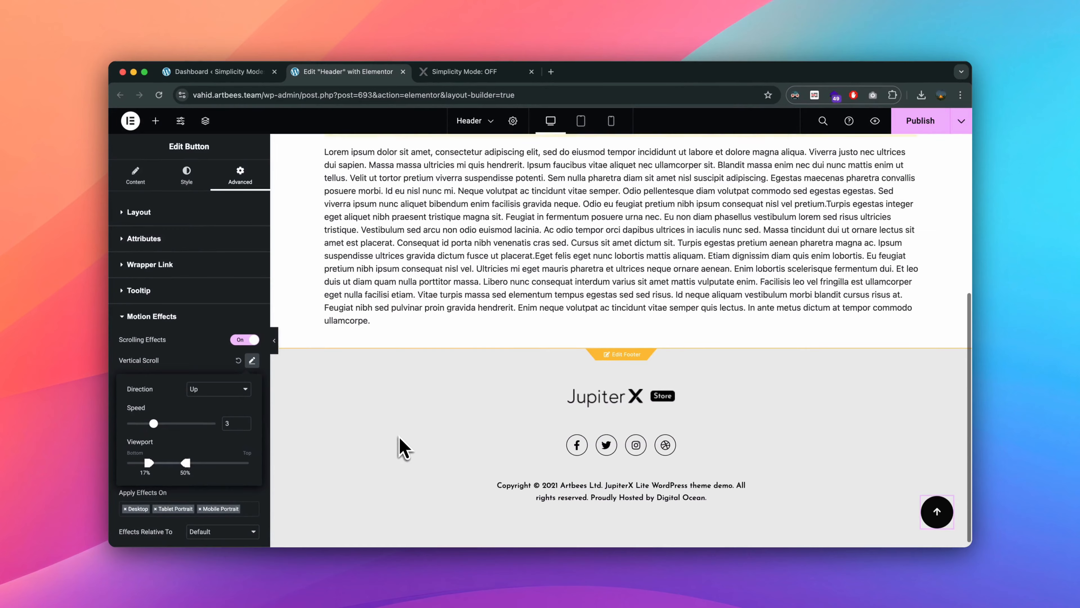
scroll(402, 447, "up", 12)
scroll(402, 447, "down", 10)
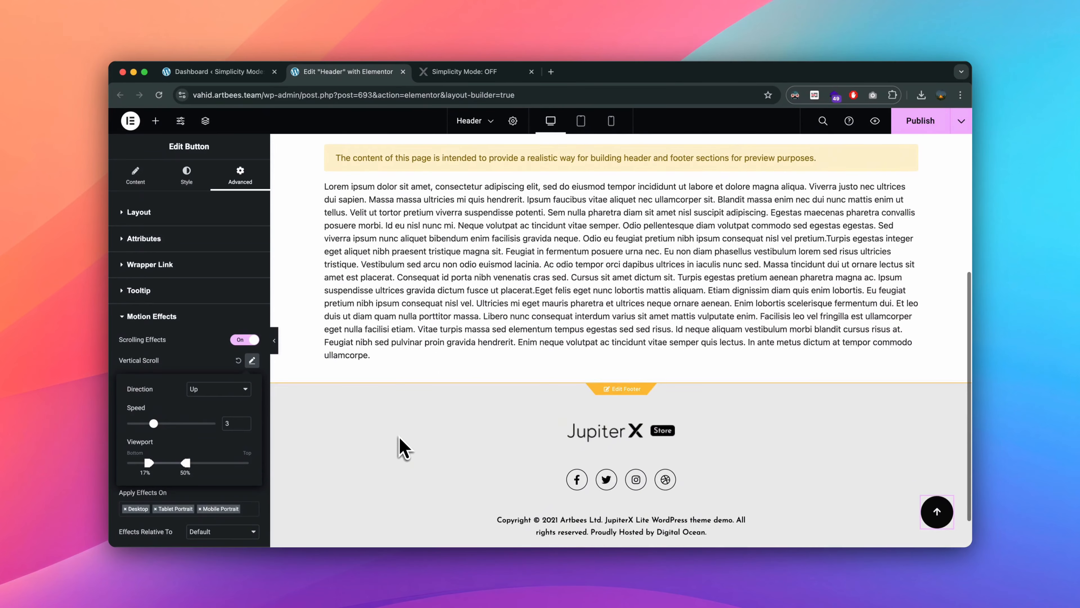
Make the button's scrolling effects relative to the Entire Page.
left_click(258, 491)
scroll(258, 491, "down", 3)
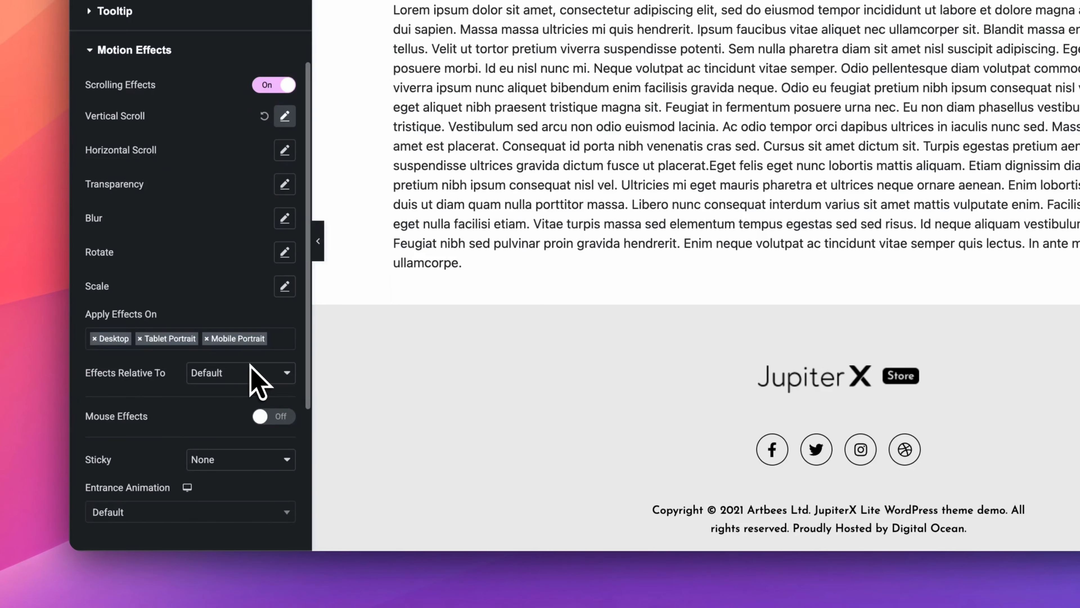
left_click(255, 375)
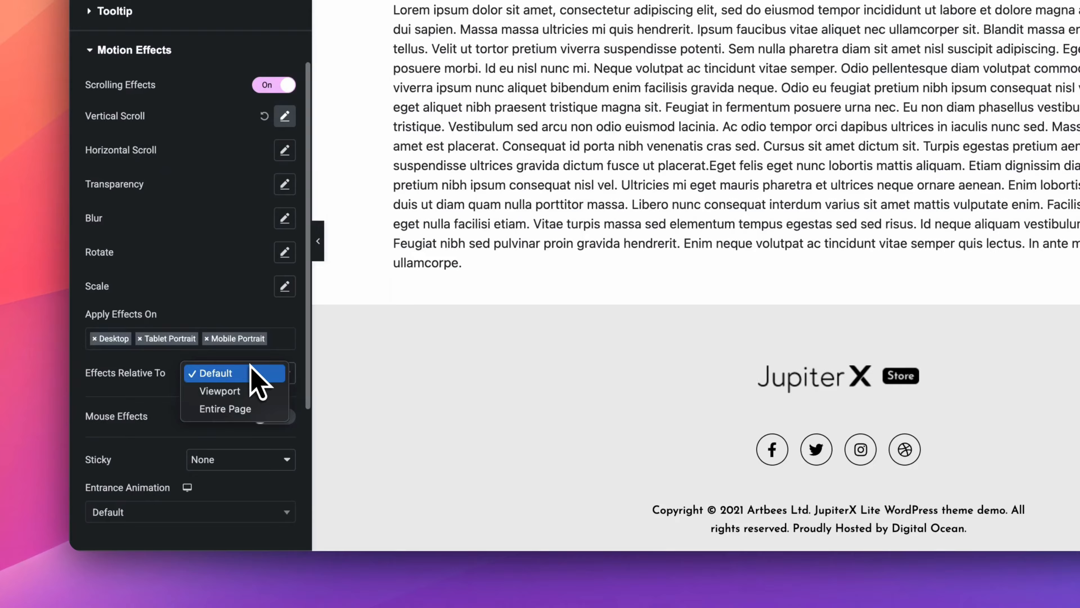
left_click(252, 410)
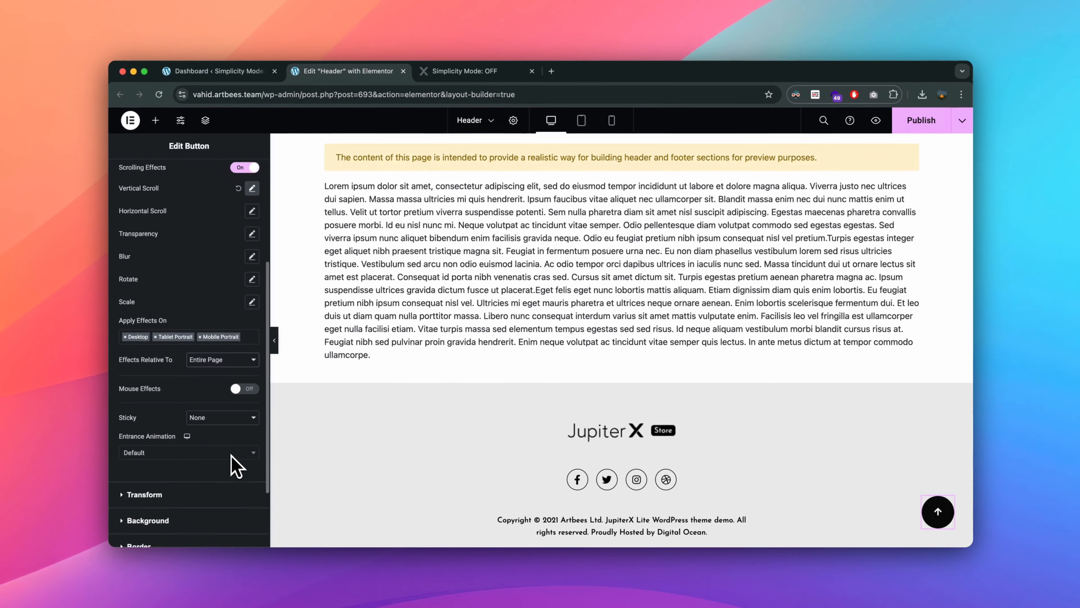
scroll(237, 466, "down", 1)
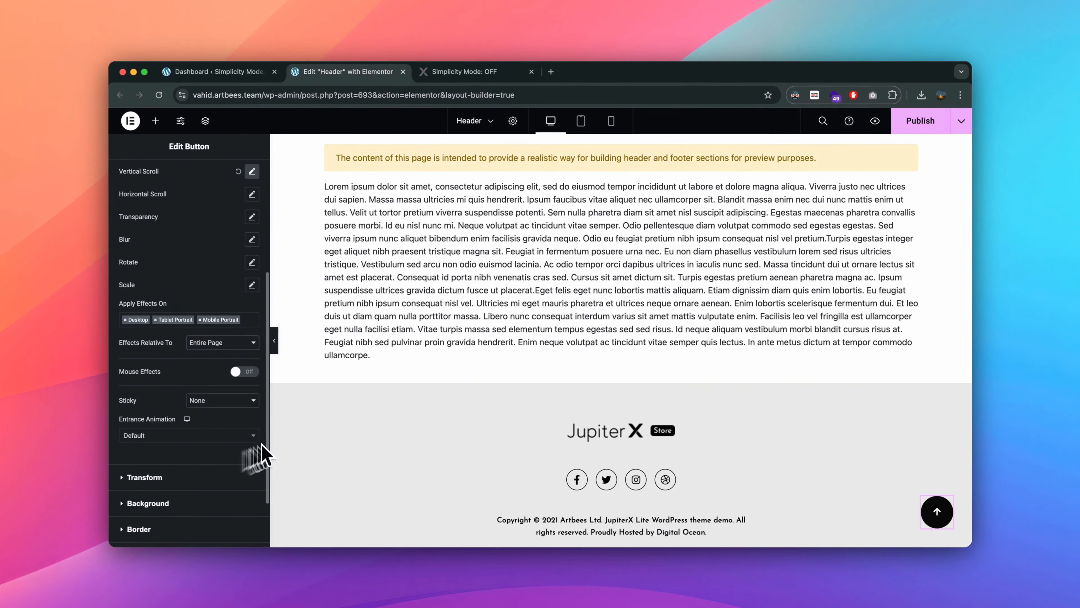
scroll(419, 367, "up", 5)
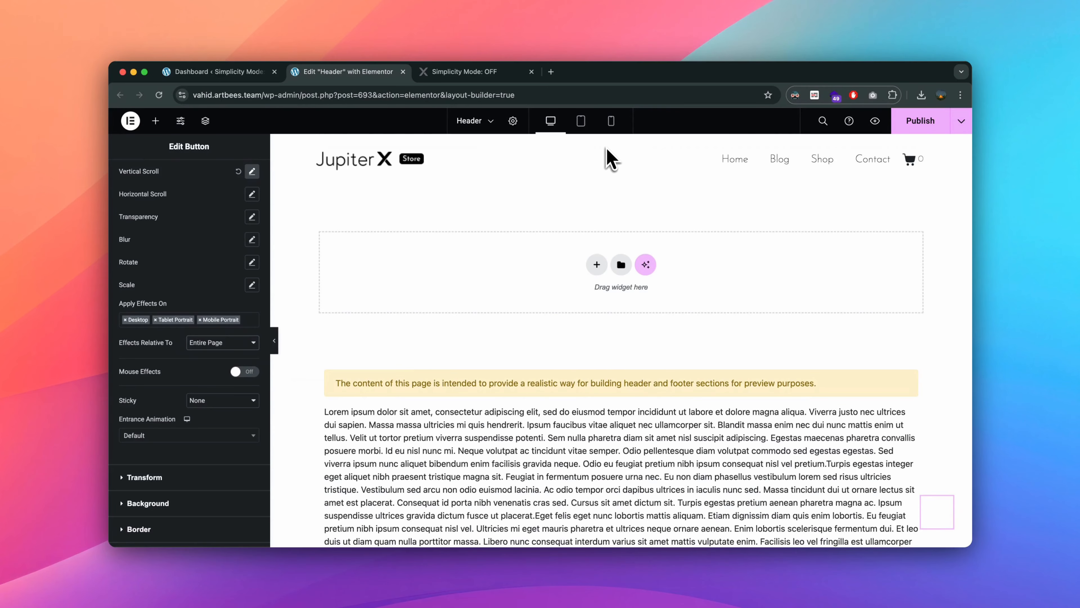
Give the header's main container the CSS ID go-to-top and publish the header.
mouse_move(621, 142)
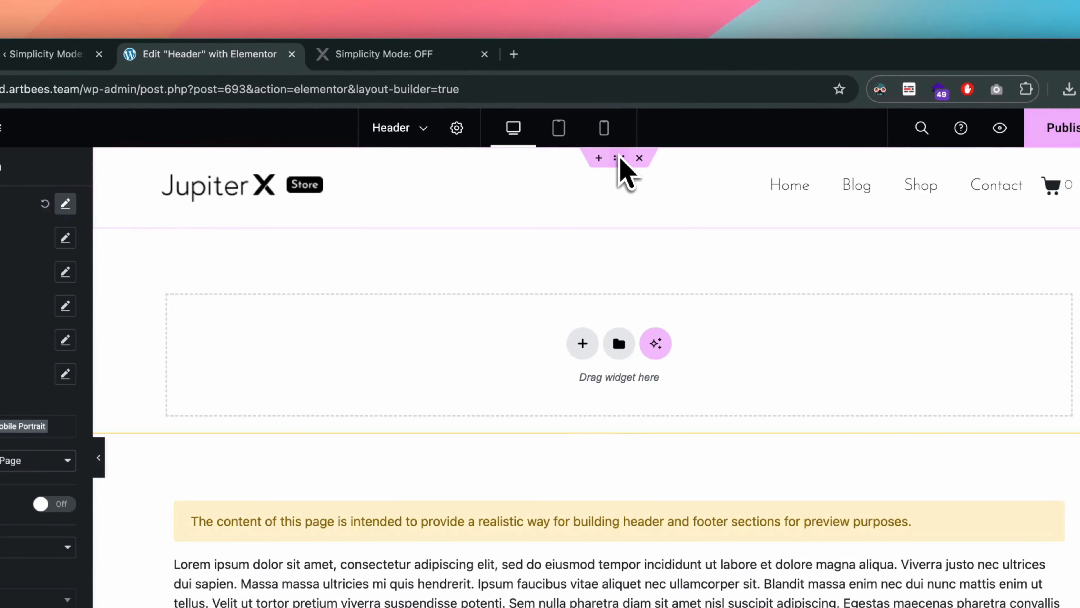
left_click(620, 159)
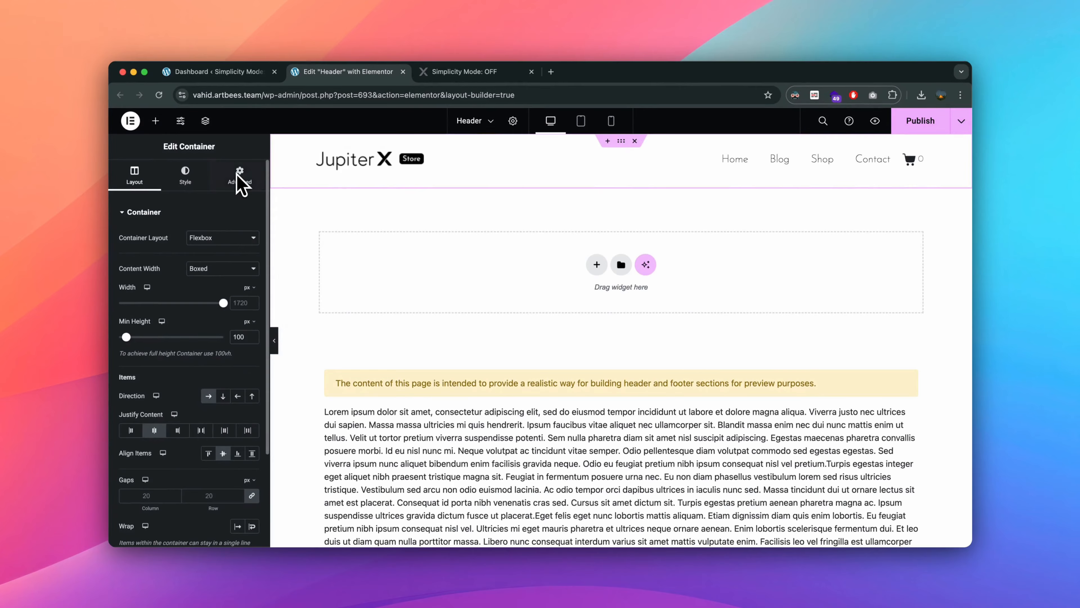
left_click(241, 183)
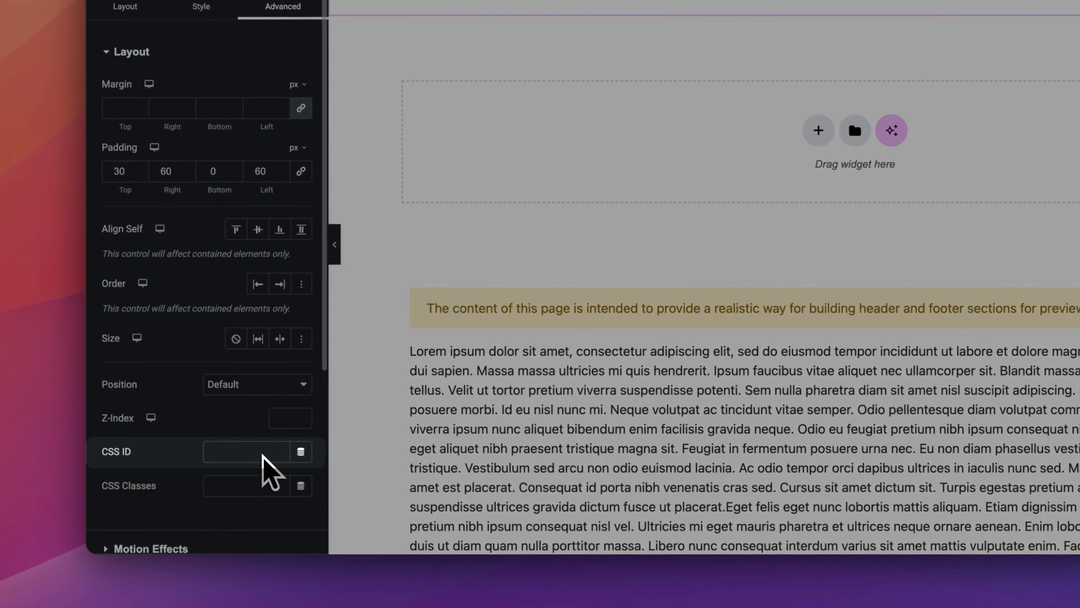
left_click(263, 457)
type("go-to-top")
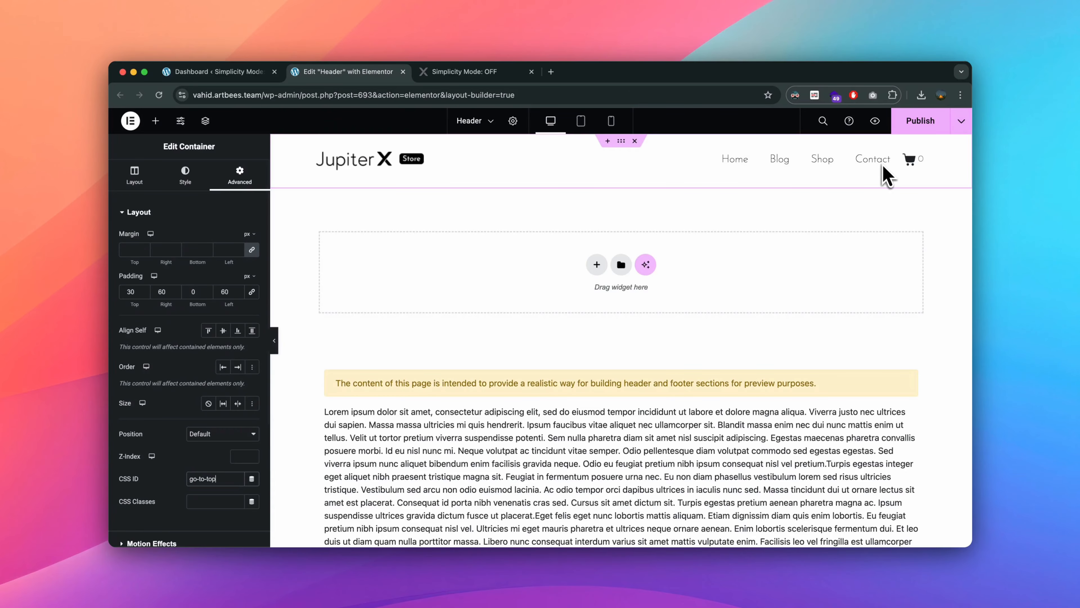
left_click(917, 131)
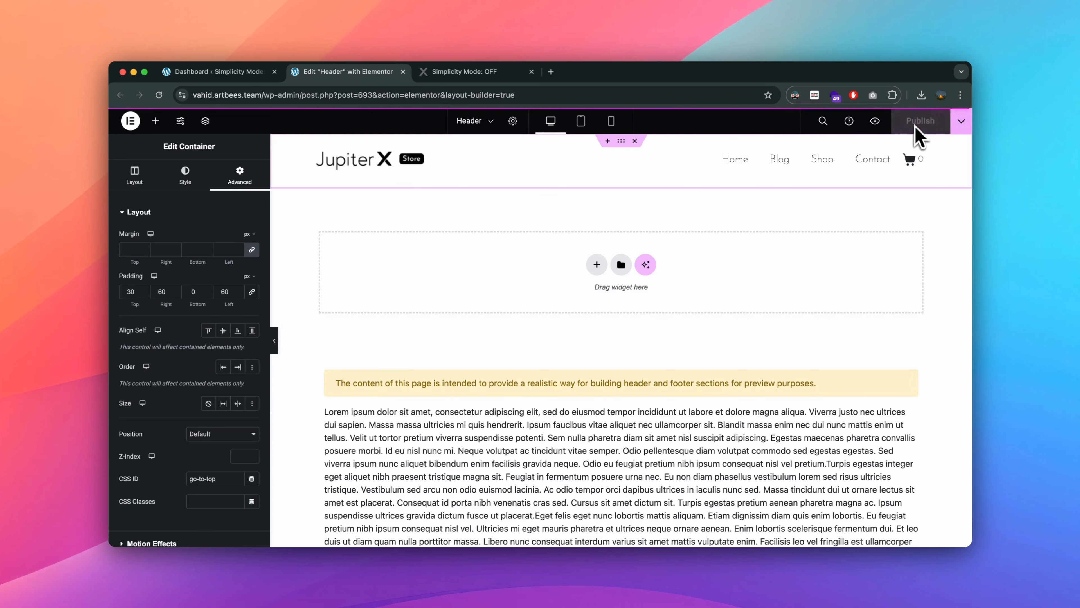
Visit the live site from the WordPress dashboard, scroll down the home page and test the back-to-top button.
left_click(218, 72)
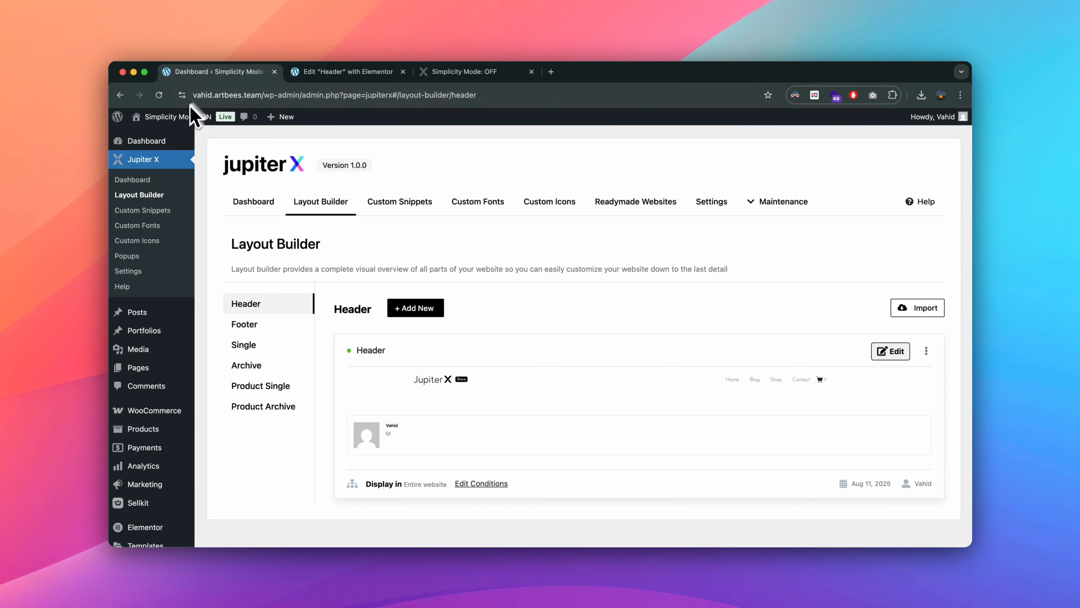
left_click(153, 136)
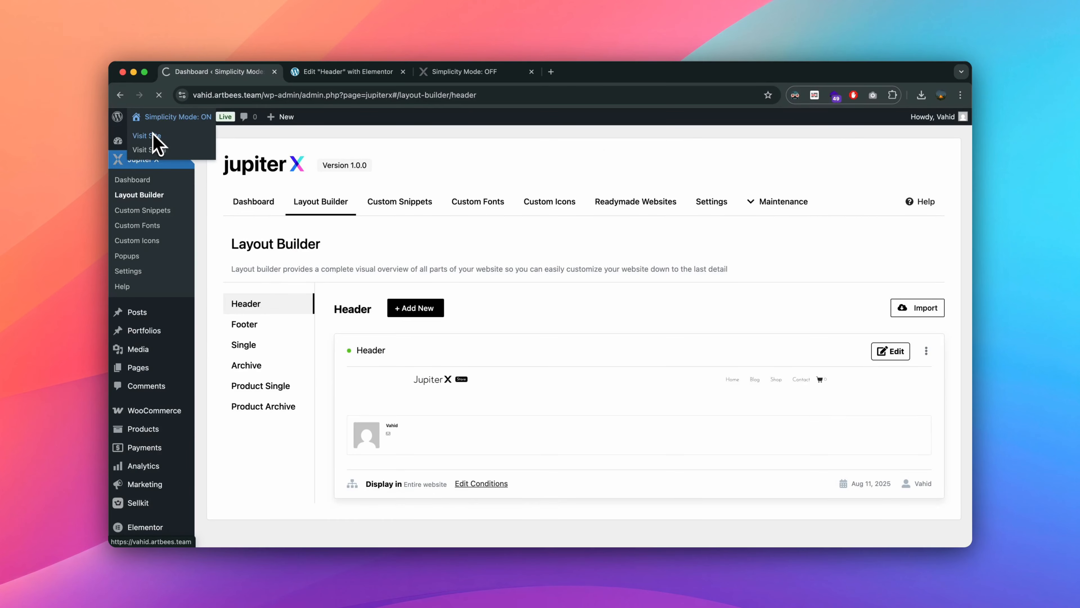
scroll(386, 253, "down", 15)
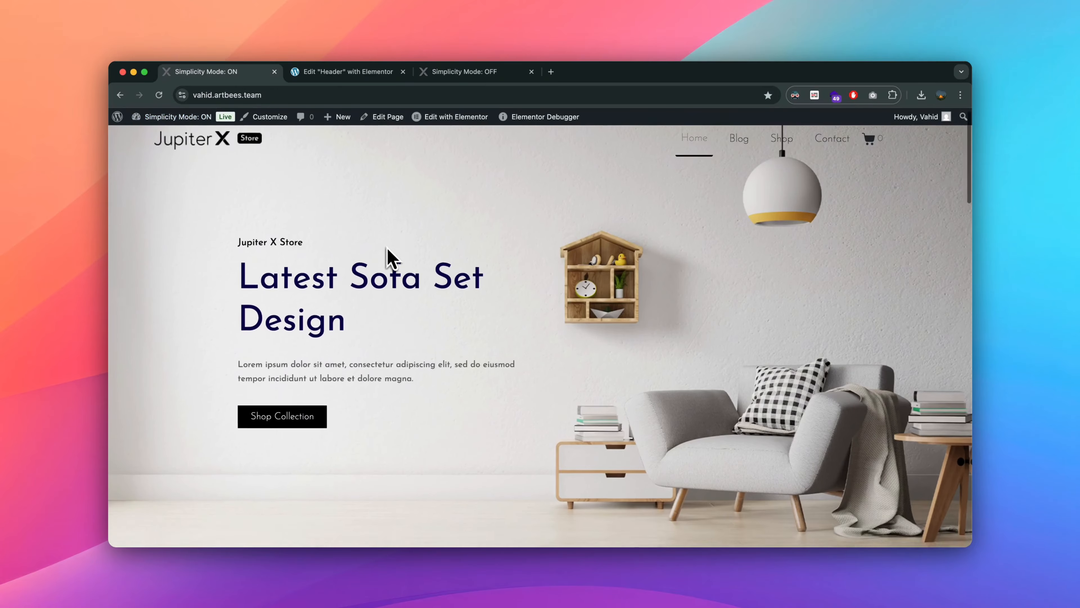
scroll(388, 248, "down", 10)
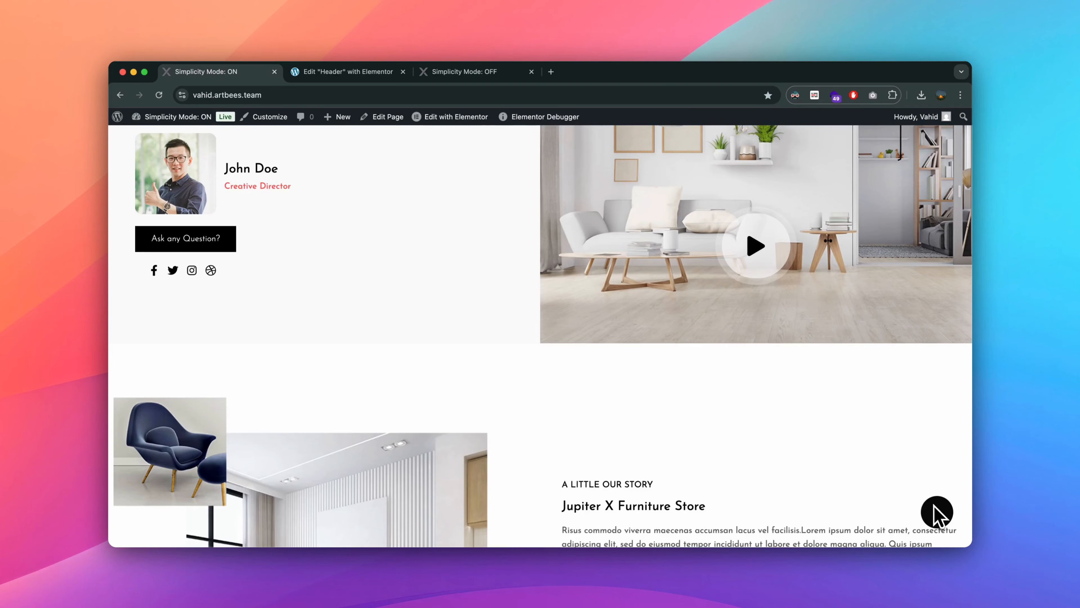
left_click(938, 512)
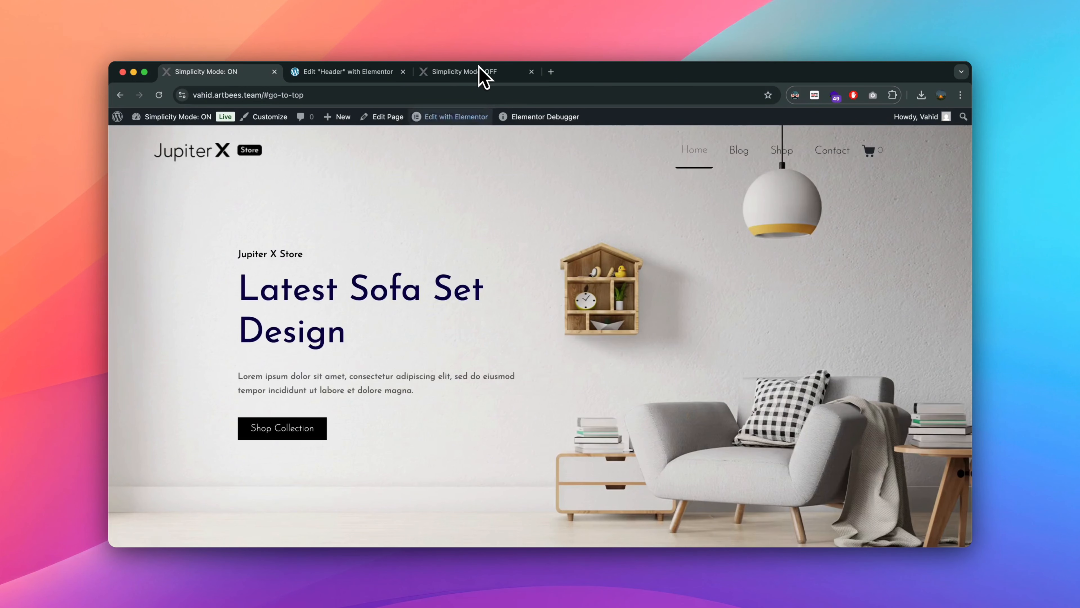
Switch to the Simplicity Mode: OFF site and check its home page for a back-to-top button while scrolling.
left_click(483, 76)
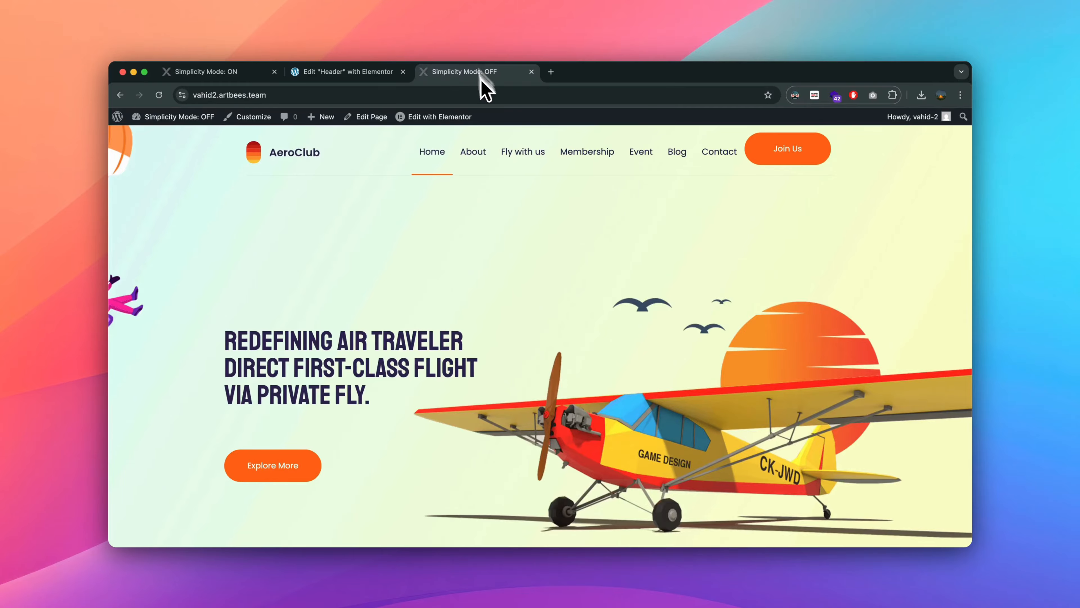
scroll(515, 271, "down", 8)
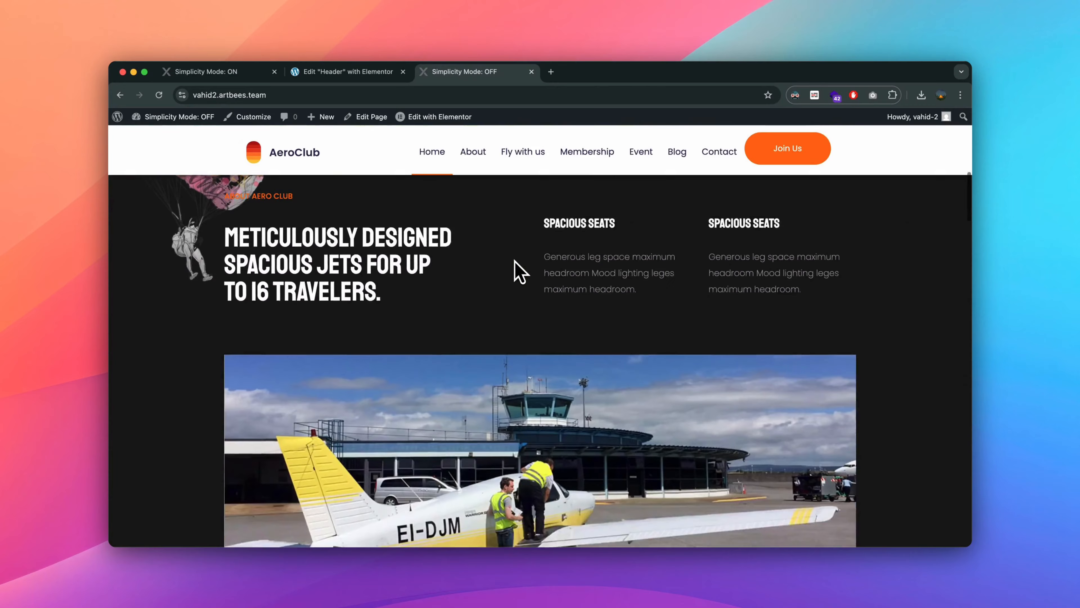
scroll(515, 262, "down", 10)
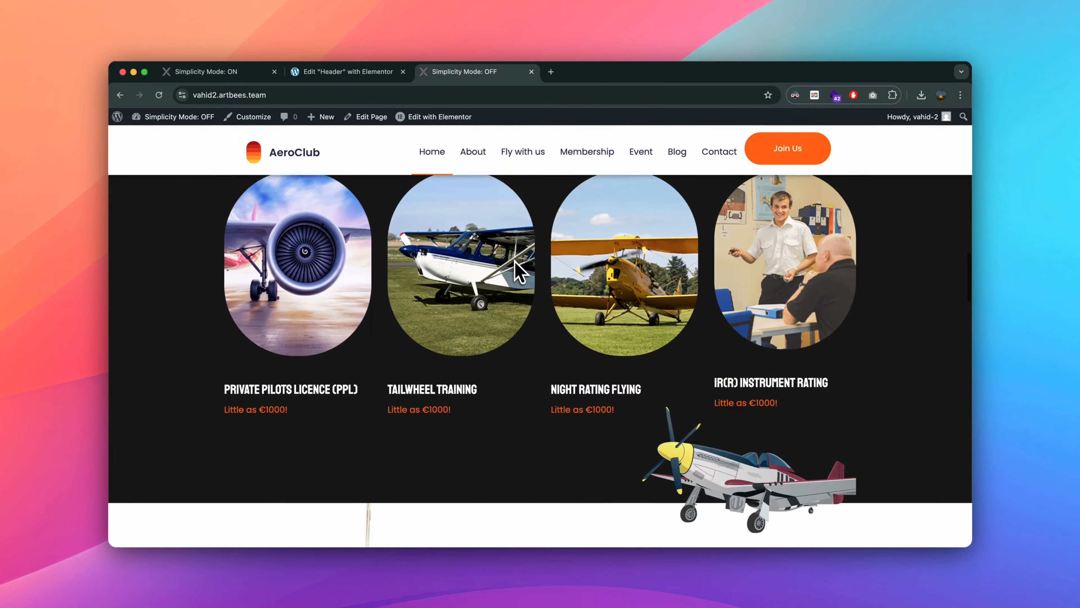
scroll(518, 272, "down", 1)
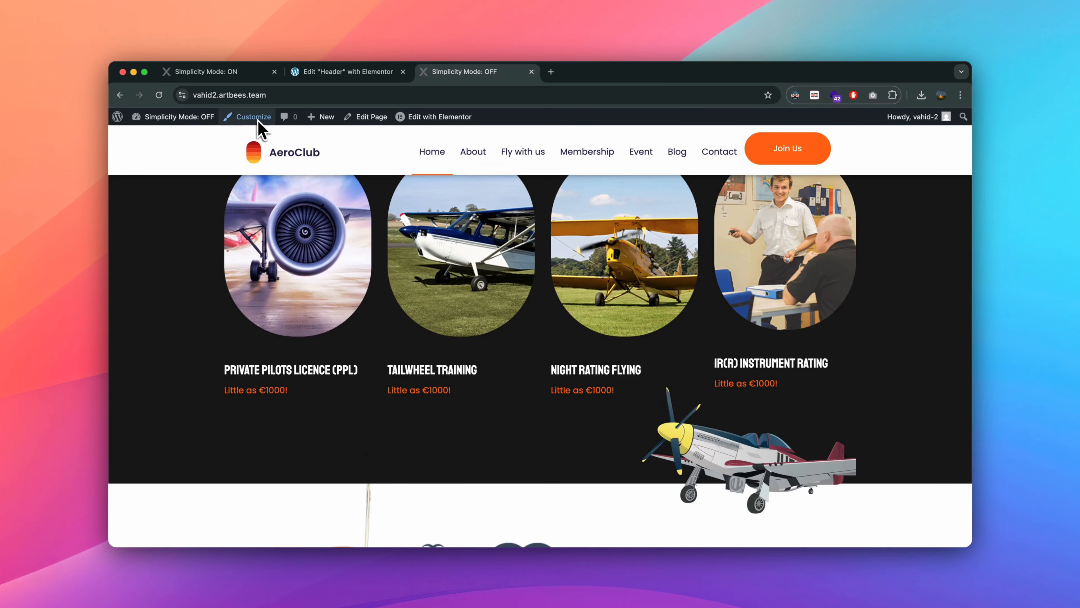
Enable the theme's Go to Top element in the site's Customizer and scroll the preview to check it.
left_click(259, 120)
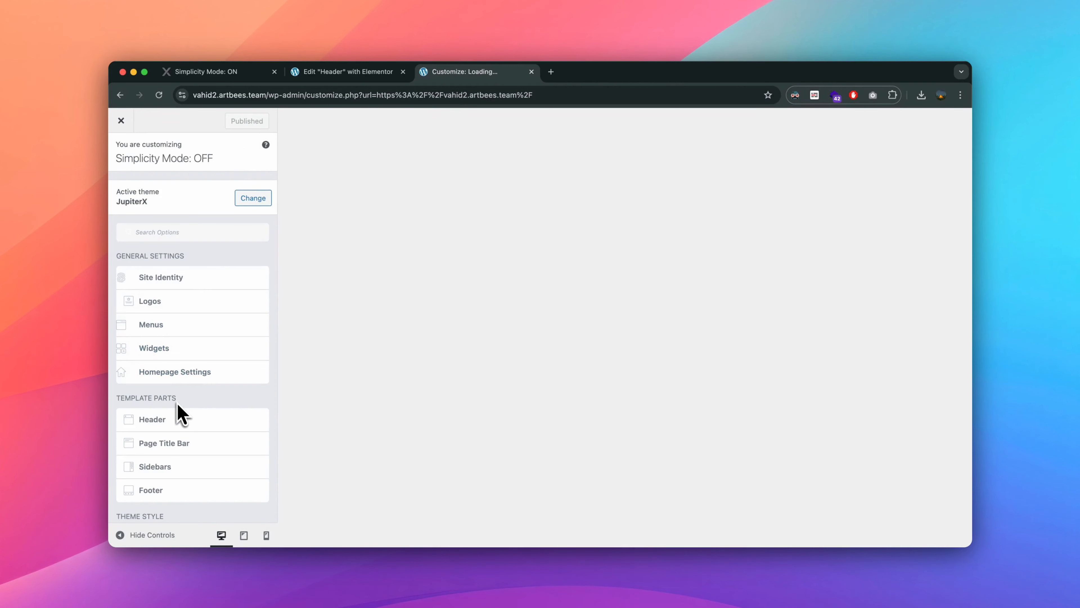
scroll(177, 403, "down", 10)
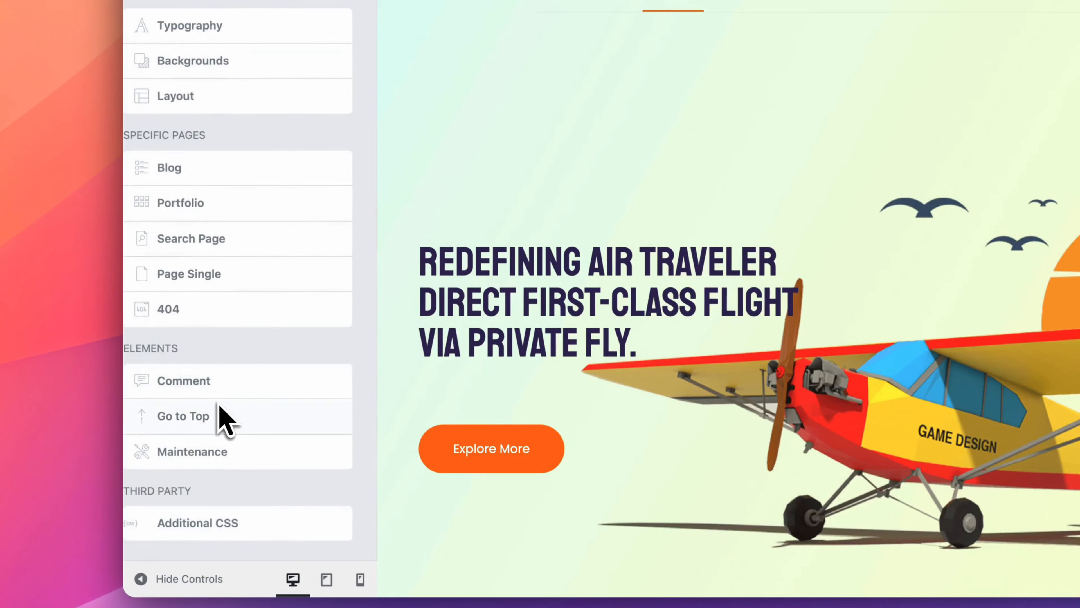
left_click(223, 417)
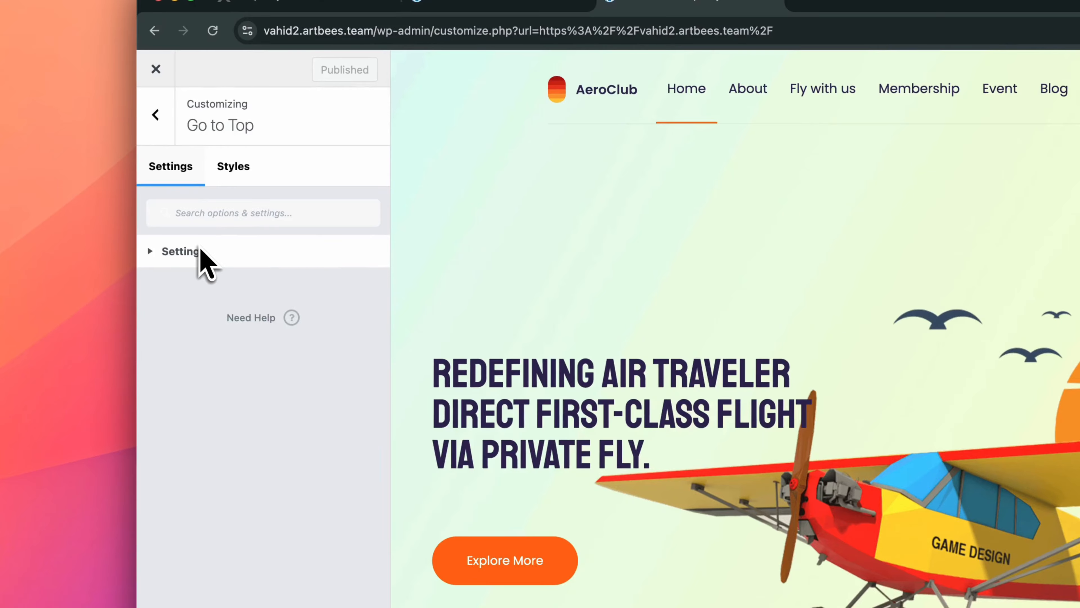
left_click(200, 251)
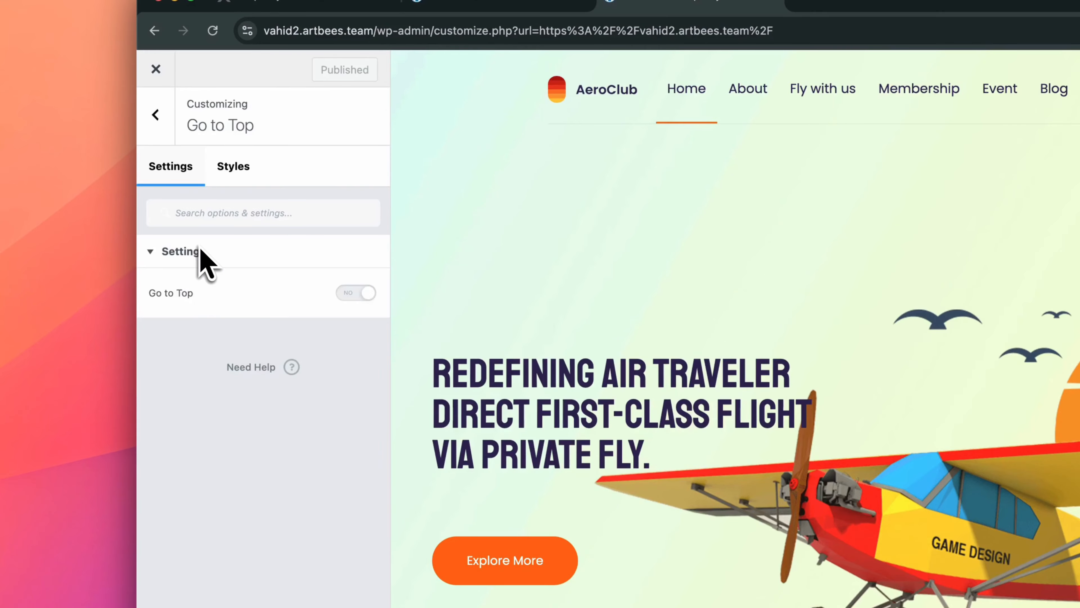
left_click(357, 295)
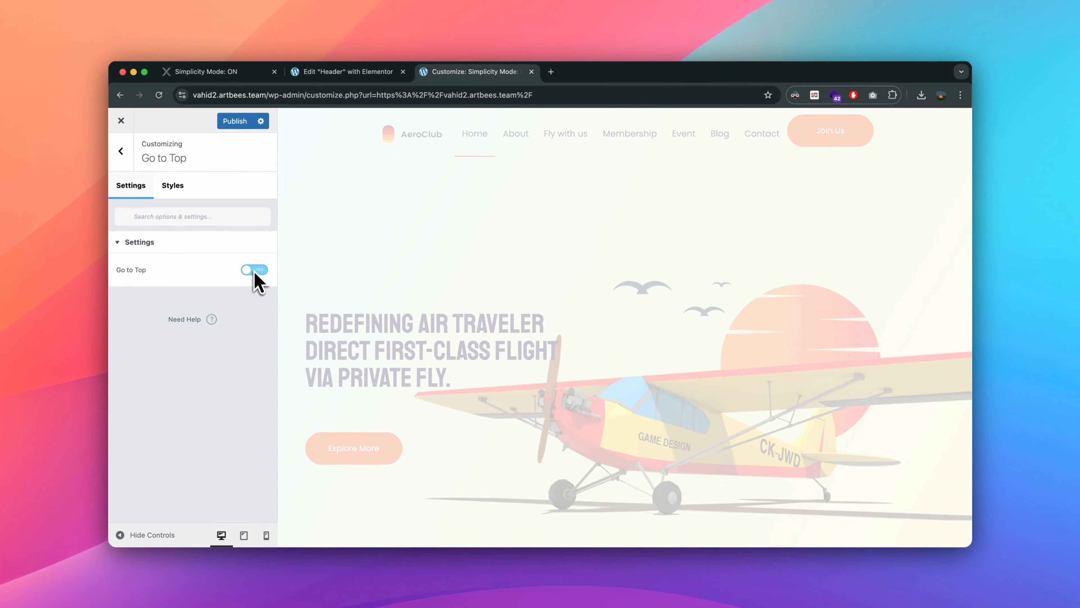
scroll(490, 407, "down", 5)
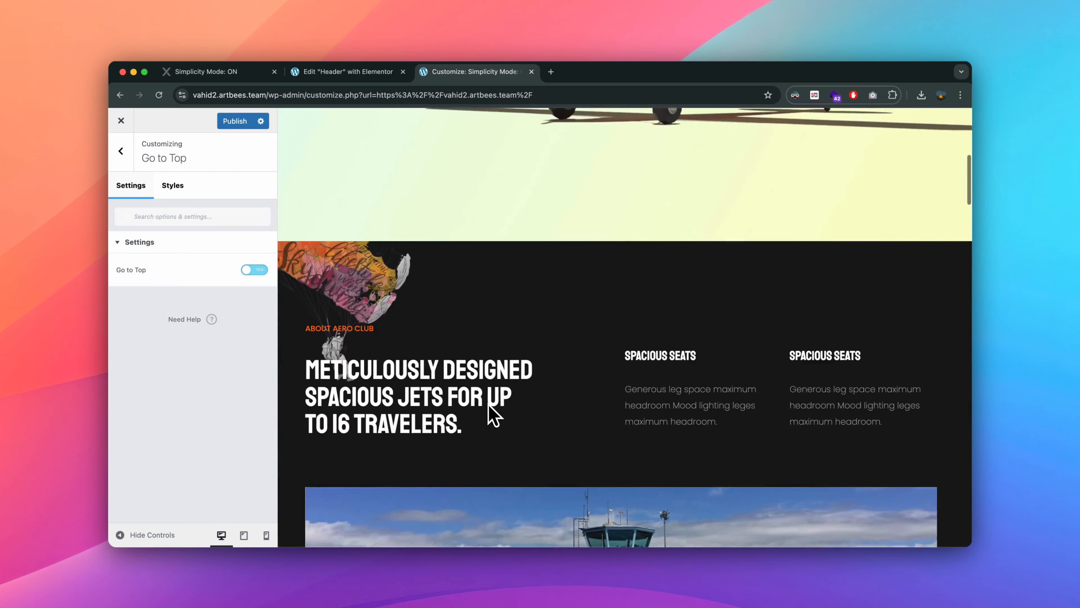
scroll(491, 415, "down", 10)
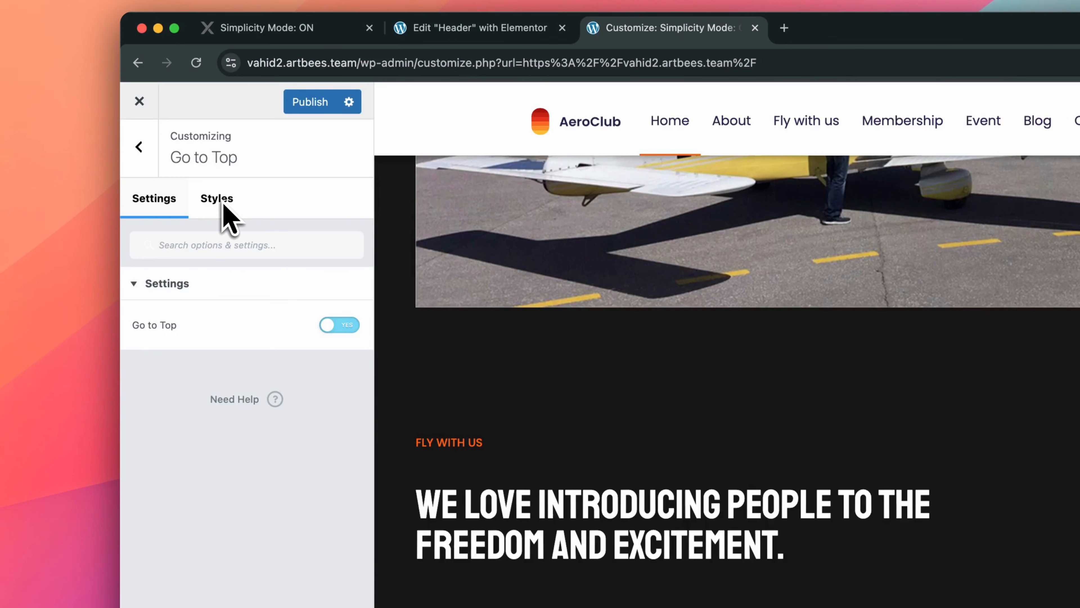
Style the Go to Top button with the blue background color #006edc and a border radius of 29 px.
left_click(222, 205)
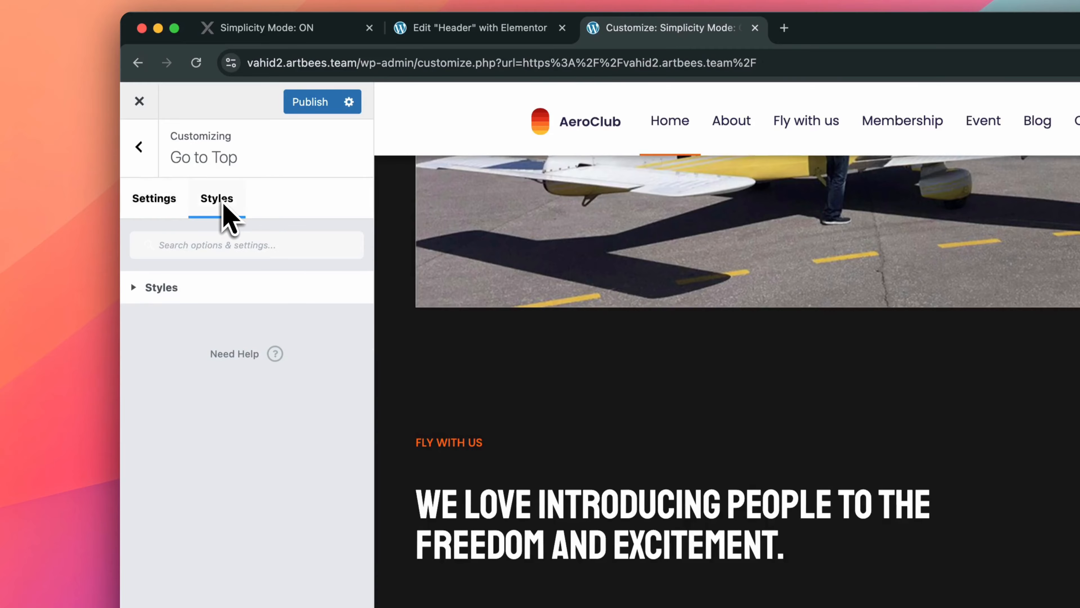
left_click(200, 313)
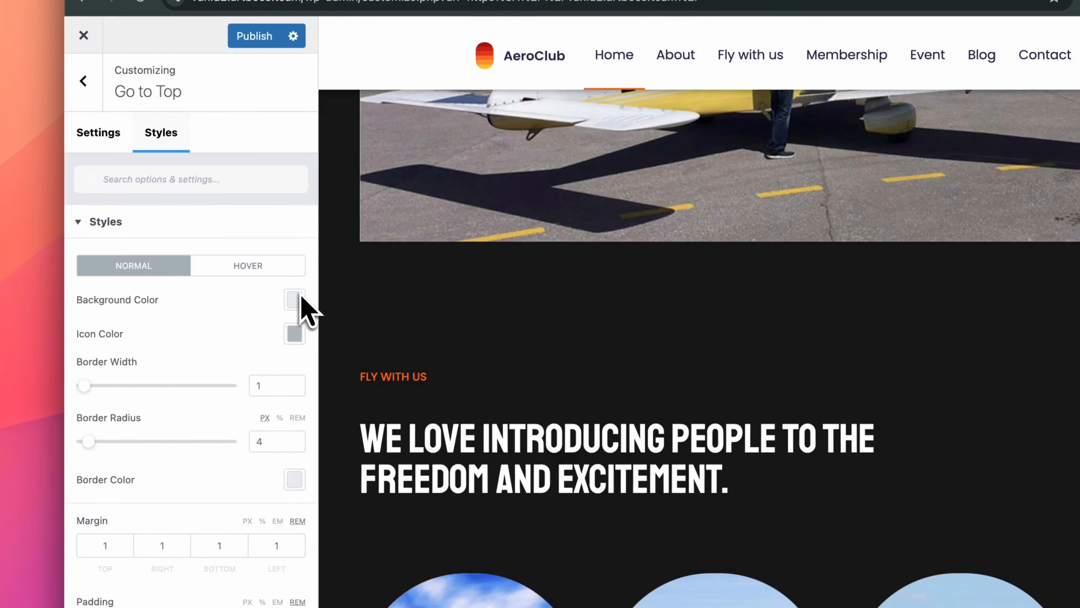
left_click(294, 299)
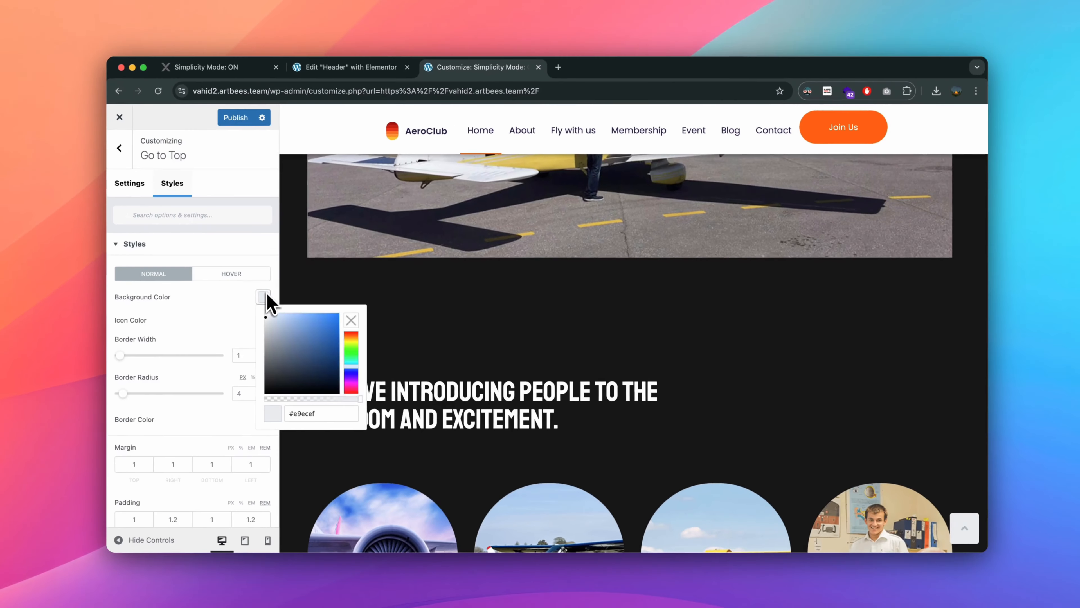
left_click_drag(313, 336, 337, 322)
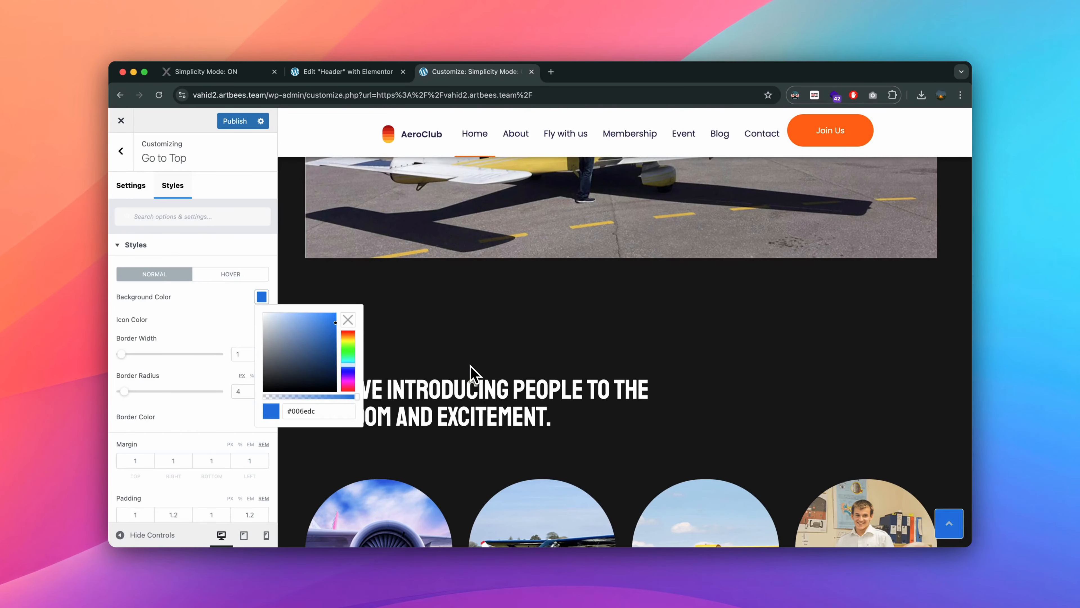
left_click(149, 391)
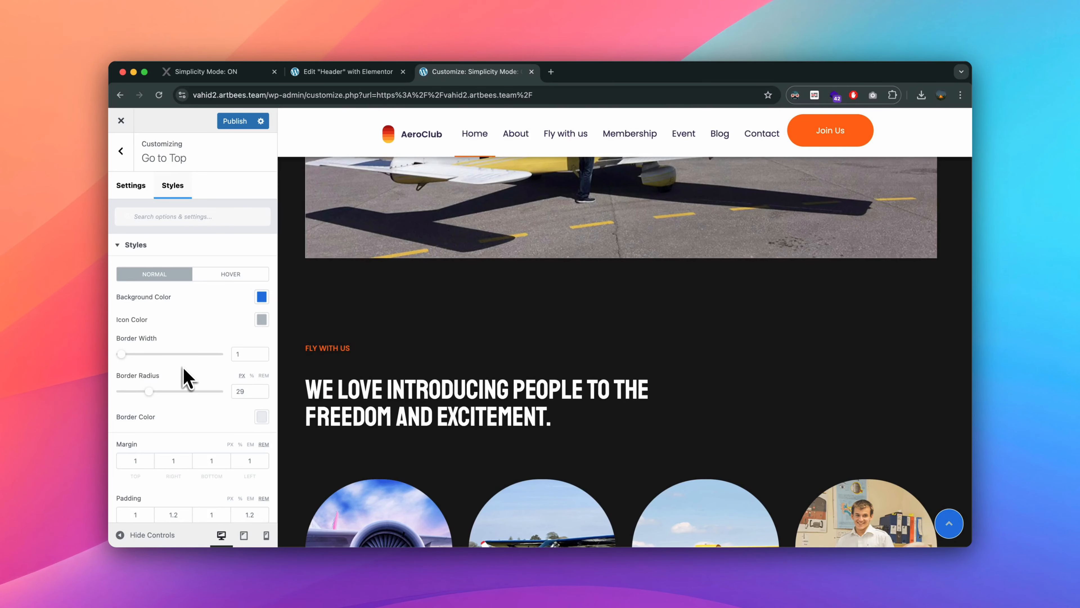
Publish the Customizer changes and test the back-to-top button on the live home page.
left_click(235, 121)
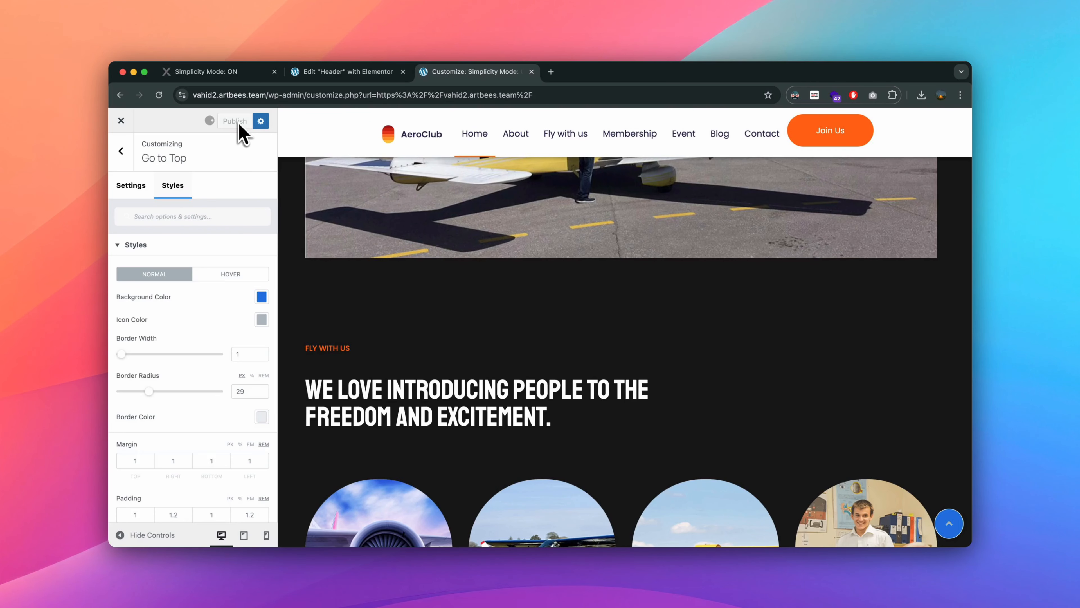
left_click(127, 120)
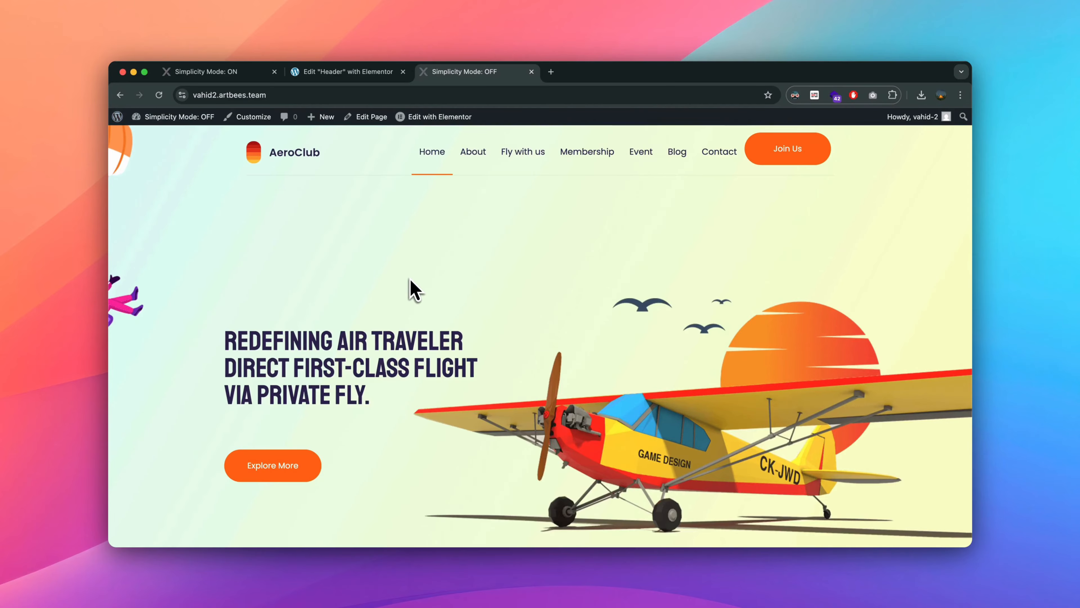
scroll(414, 291, "down", 15)
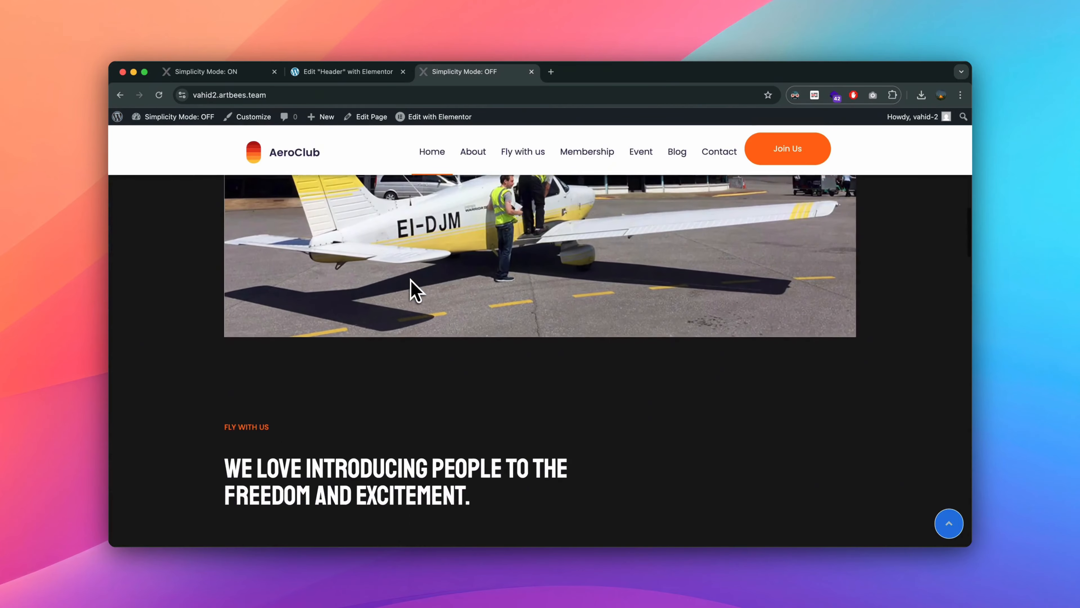
scroll(415, 292, "down", 2)
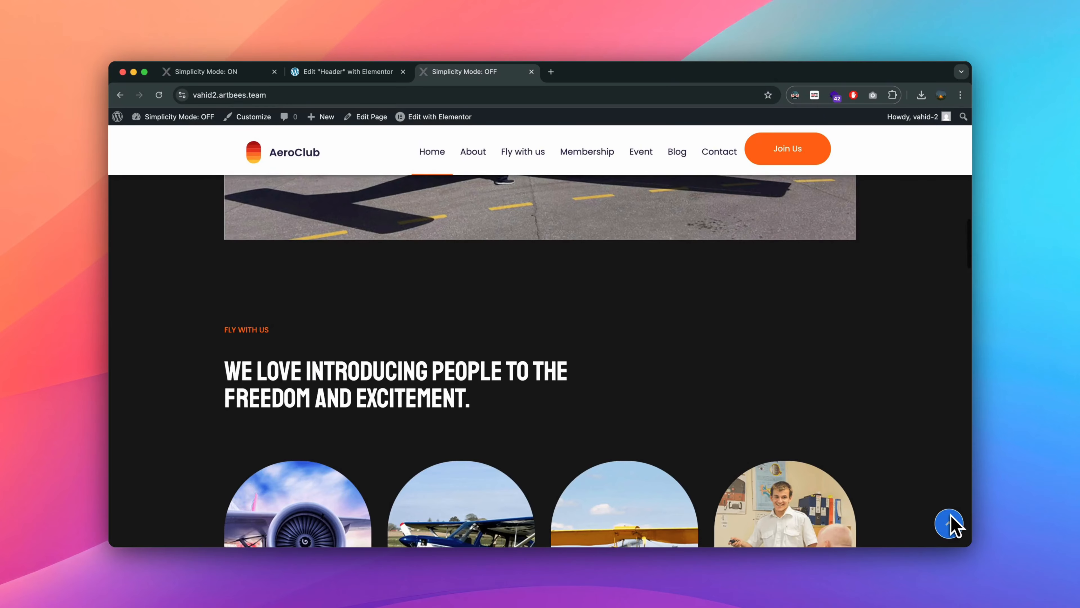
left_click(949, 523)
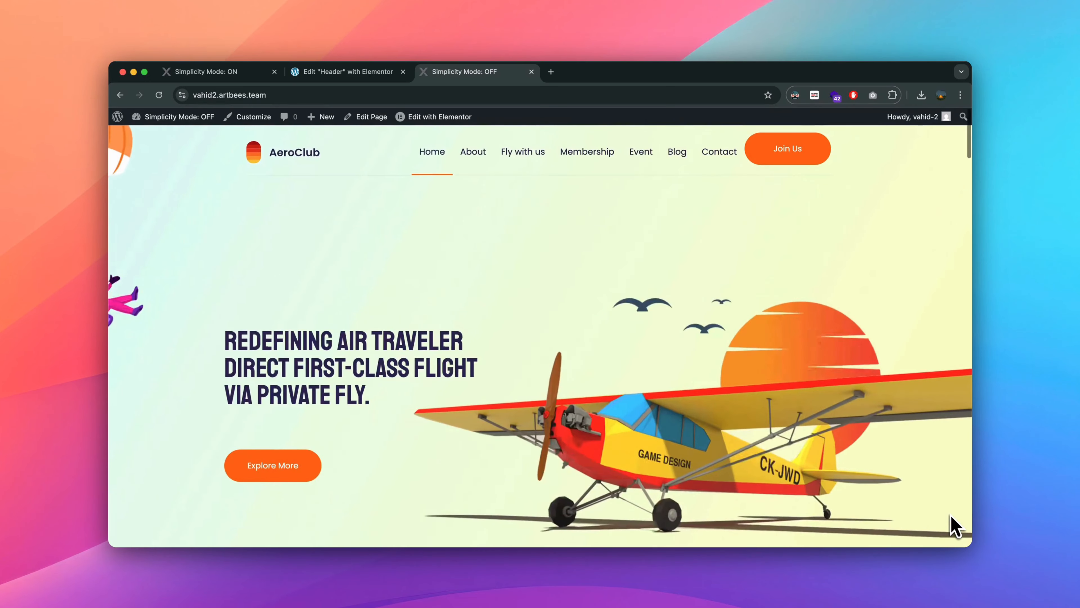